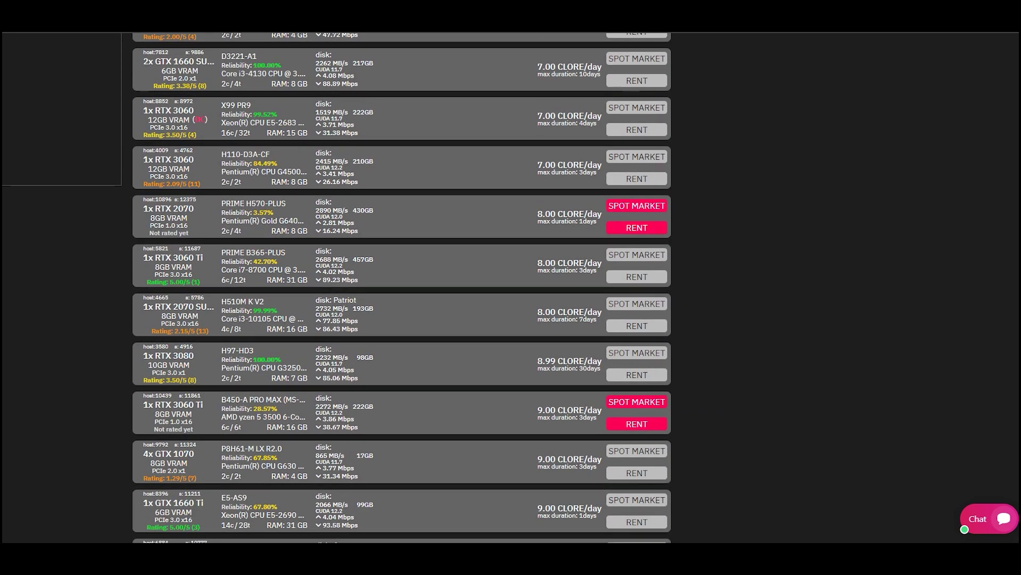
Filter the marketplace listings to RTX 4090 servers and raise the minimum GPU count to 6
{"action": "scroll", "coordinate": [341, 287], "scroll_direction": "up", "scroll_amount": 7}
{"action": "left_click", "coordinate": [75, 243]}
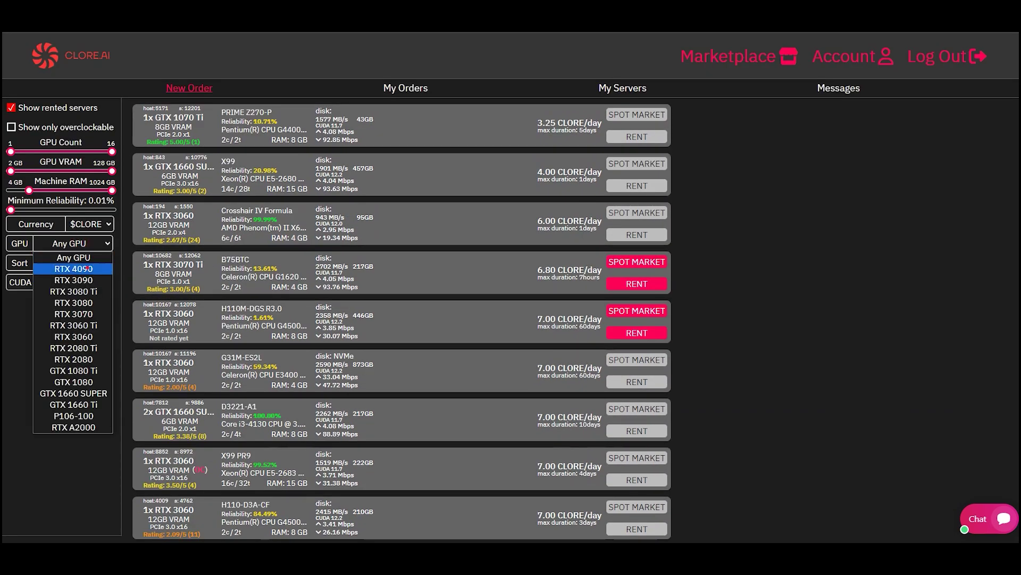
{"action": "left_click", "coordinate": [74, 269]}
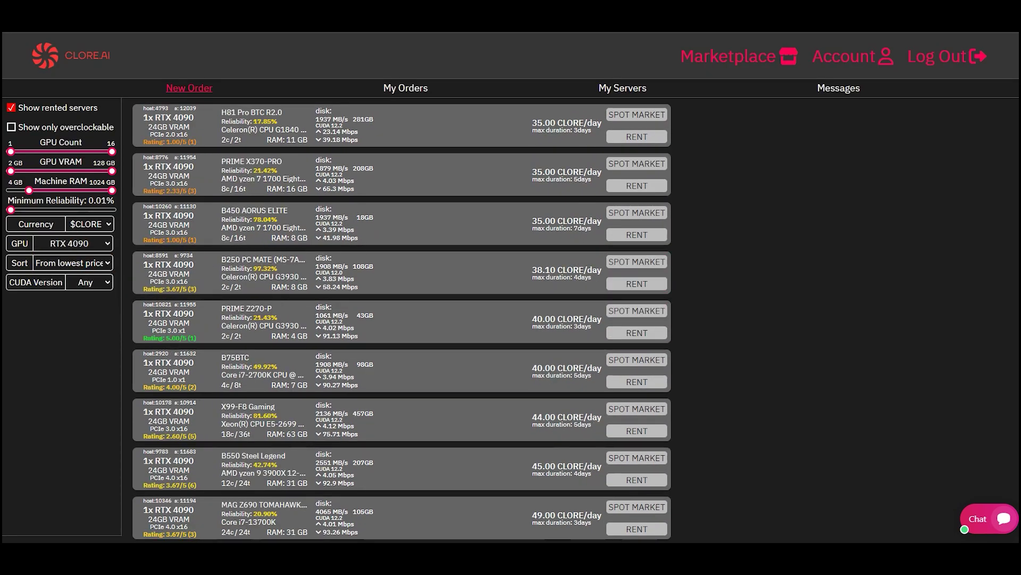
{"action": "scroll", "coordinate": [402, 288], "scroll_direction": "down", "scroll_amount": 6}
{"action": "scroll", "coordinate": [402, 287], "scroll_direction": "down", "scroll_amount": 20}
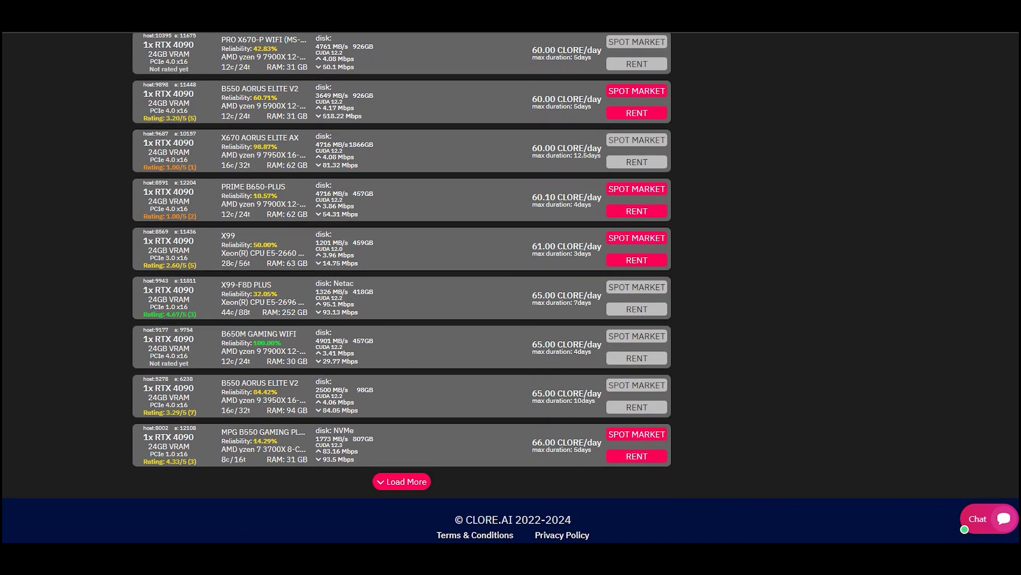
{"action": "left_click", "coordinate": [402, 481]}
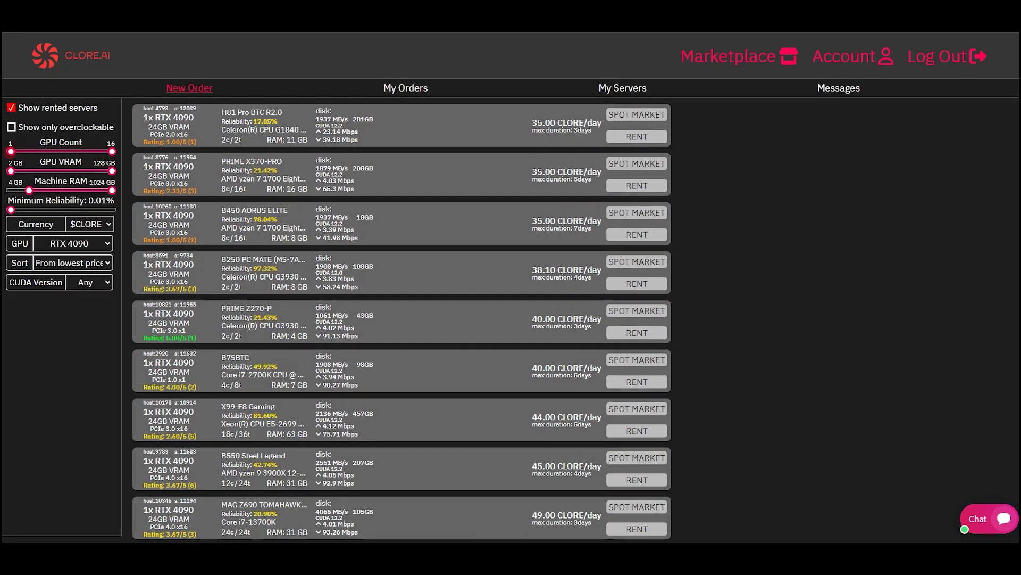
{"action": "left_click_drag", "start_coordinate": [11, 152], "coordinate": [44, 151]}
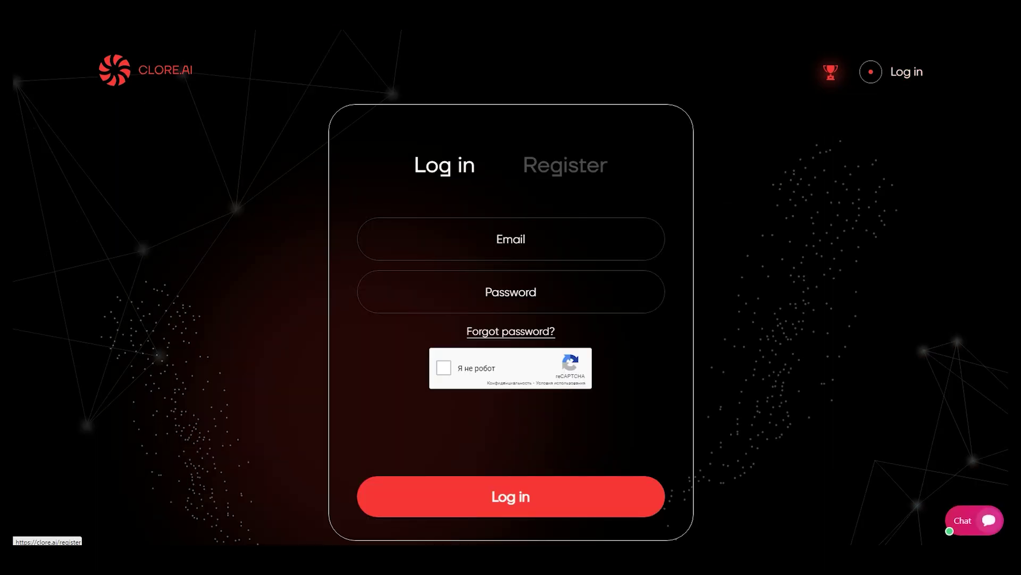
Fill in the registration form with the account e-mail, password and repeated password, and accept the Terms of Service and Privacy Policy
{"action": "left_click", "coordinate": [565, 165]}
{"action": "left_click", "coordinate": [527, 239]}
{"action": "key", "text": "ctrl+v"}
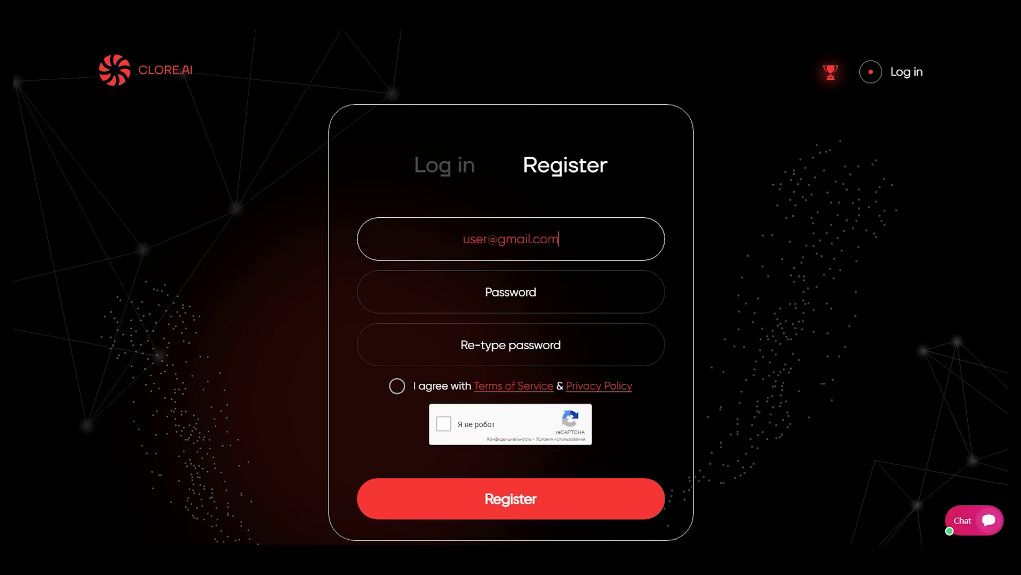
{"action": "left_click", "coordinate": [521, 296]}
{"action": "key", "text": "ctrl+v"}
{"action": "left_click", "coordinate": [519, 345]}
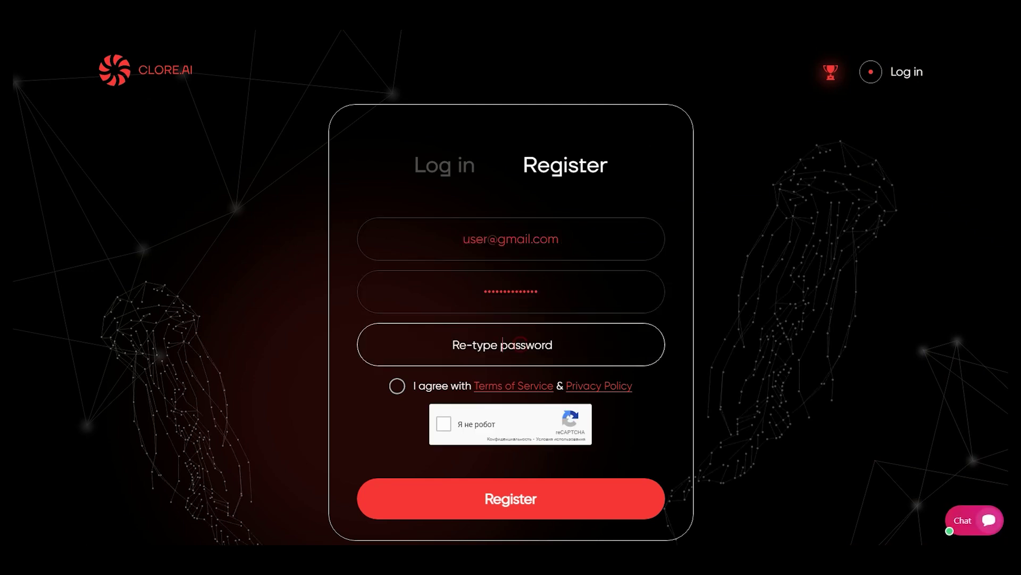
{"action": "key", "text": "ctrl+v"}
{"action": "left_click", "coordinate": [397, 386]}
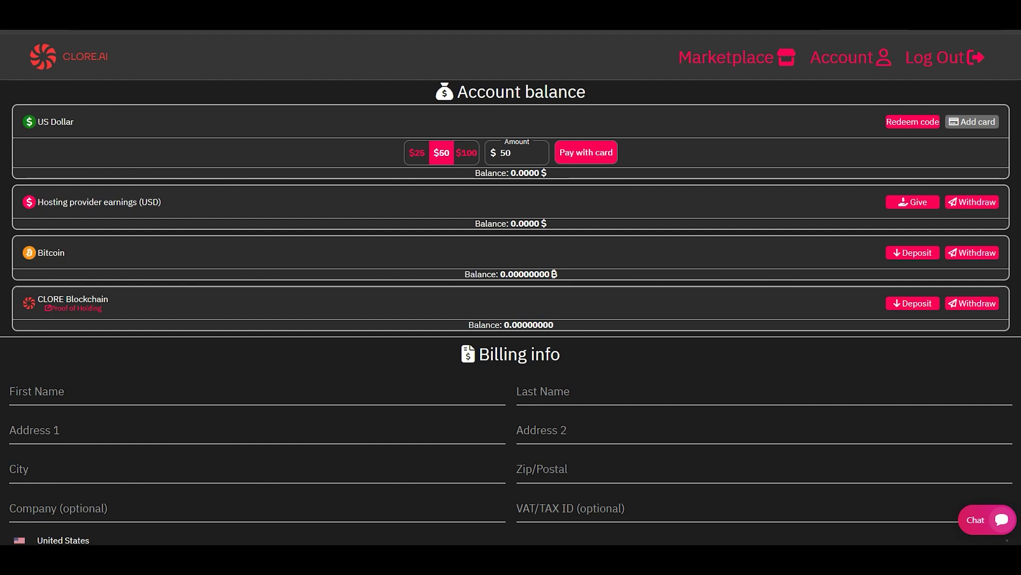
Open the deposit details for CLORE Blockchain and copy the wallet deposit address
{"action": "left_click", "coordinate": [919, 304]}
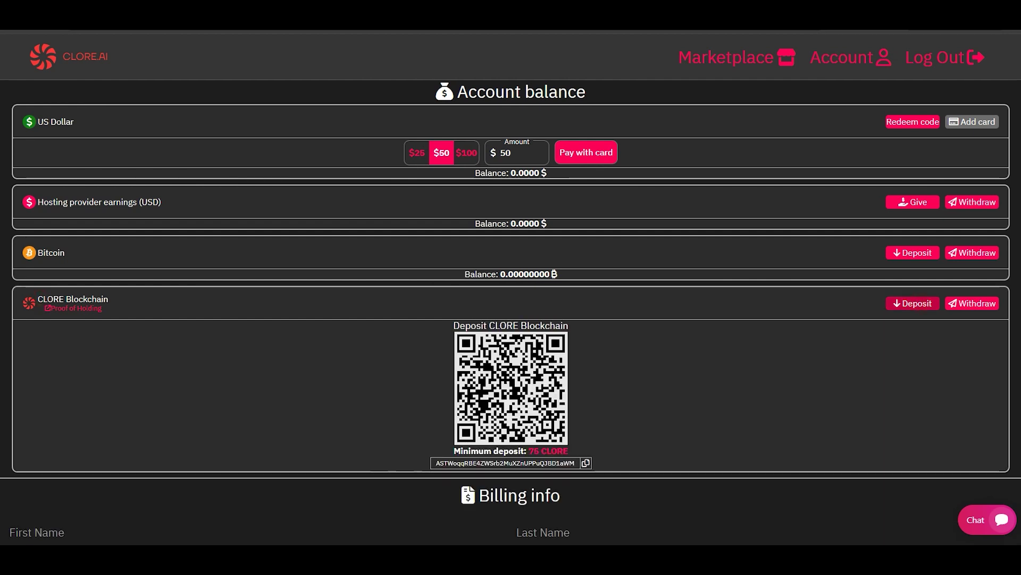
{"action": "scroll", "coordinate": [918, 304], "scroll_direction": "down", "scroll_amount": 2}
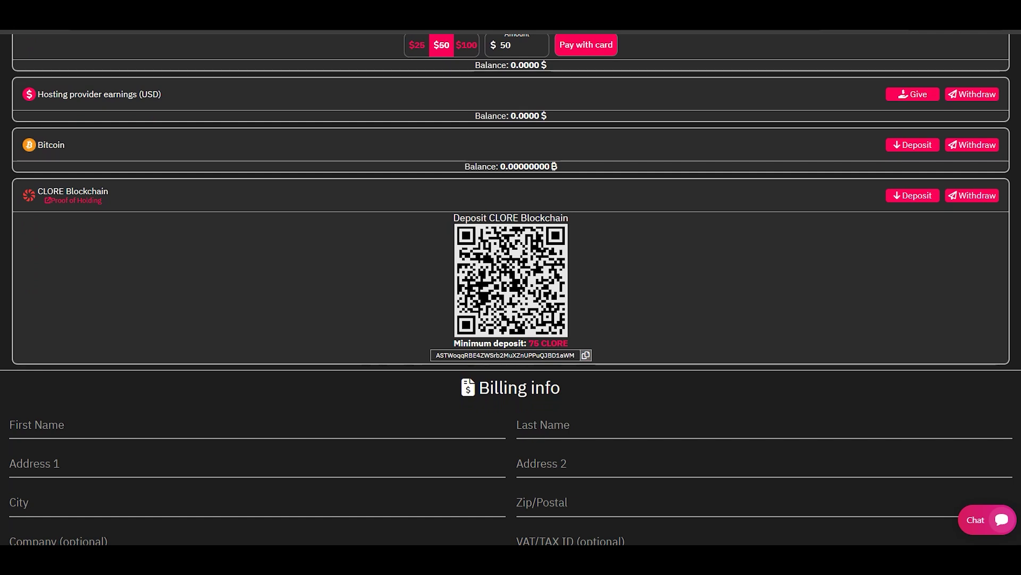
{"action": "left_click", "coordinate": [585, 355]}
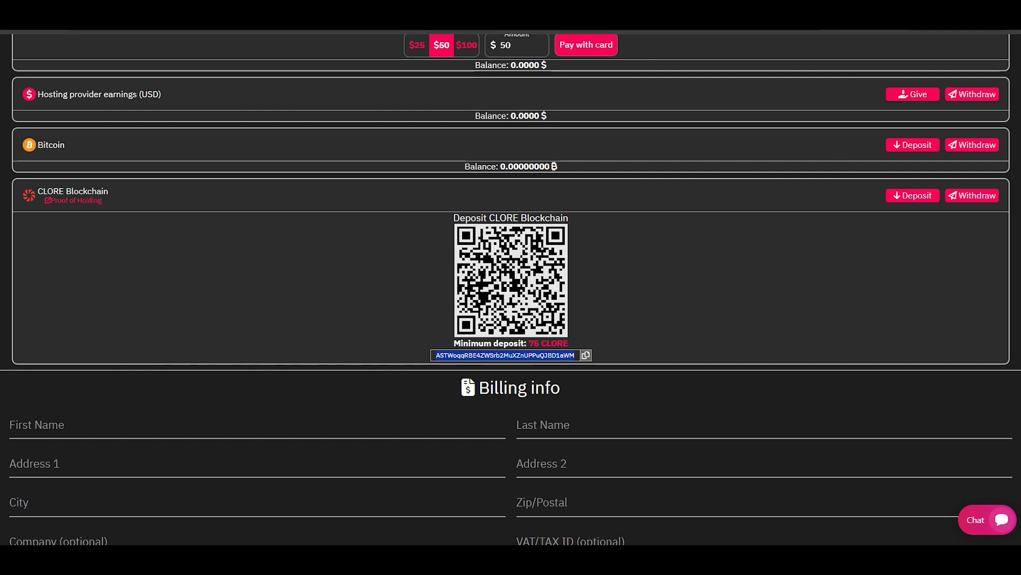
{"action": "left_click", "coordinate": [644, 313]}
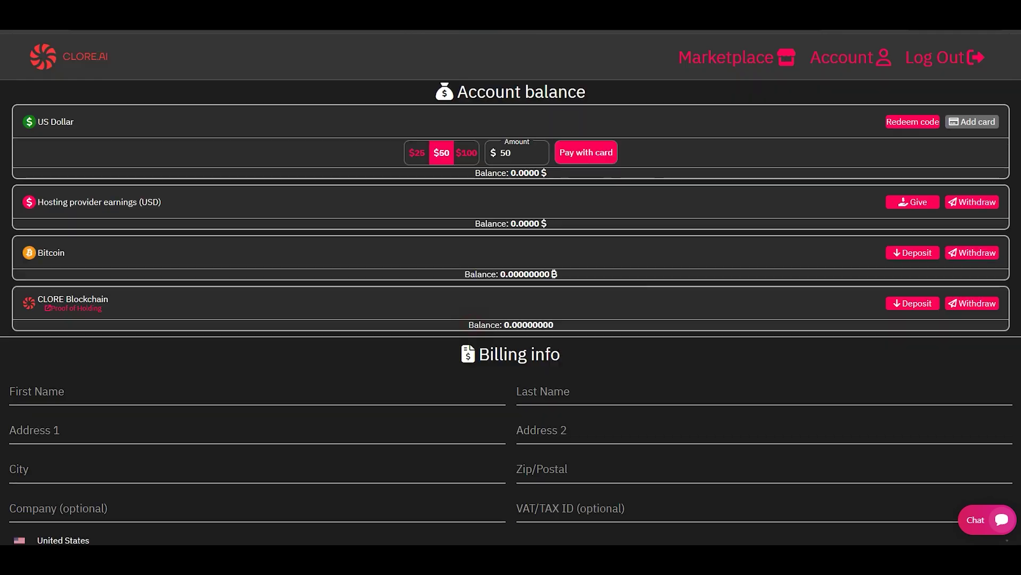
Expand the incoming CLORE deposit under Transactions and examine its status, confirmations and amount
{"action": "scroll", "coordinate": [511, 288], "scroll_direction": "down", "scroll_amount": 7}
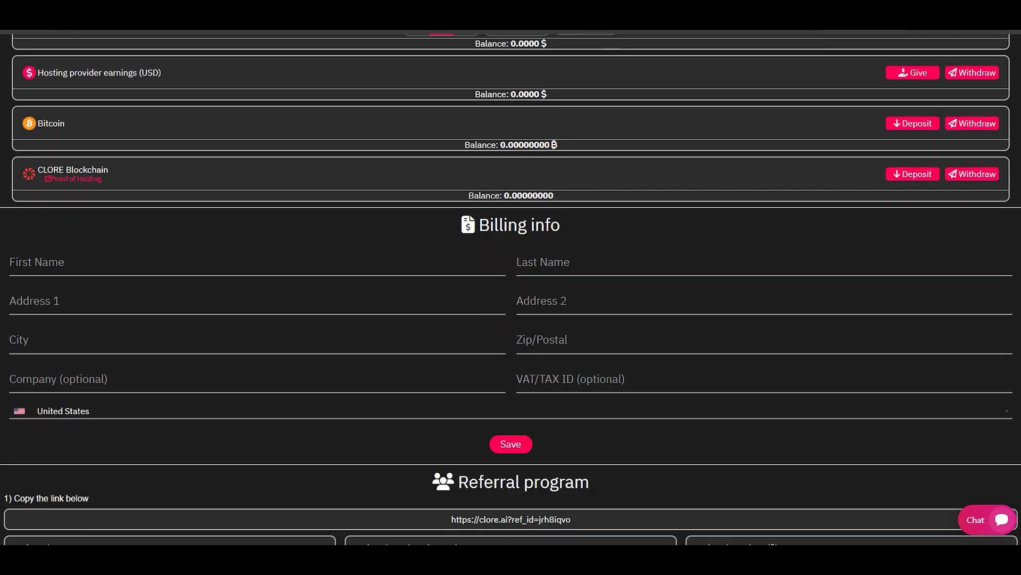
{"action": "scroll", "coordinate": [511, 287], "scroll_direction": "down", "scroll_amount": 2}
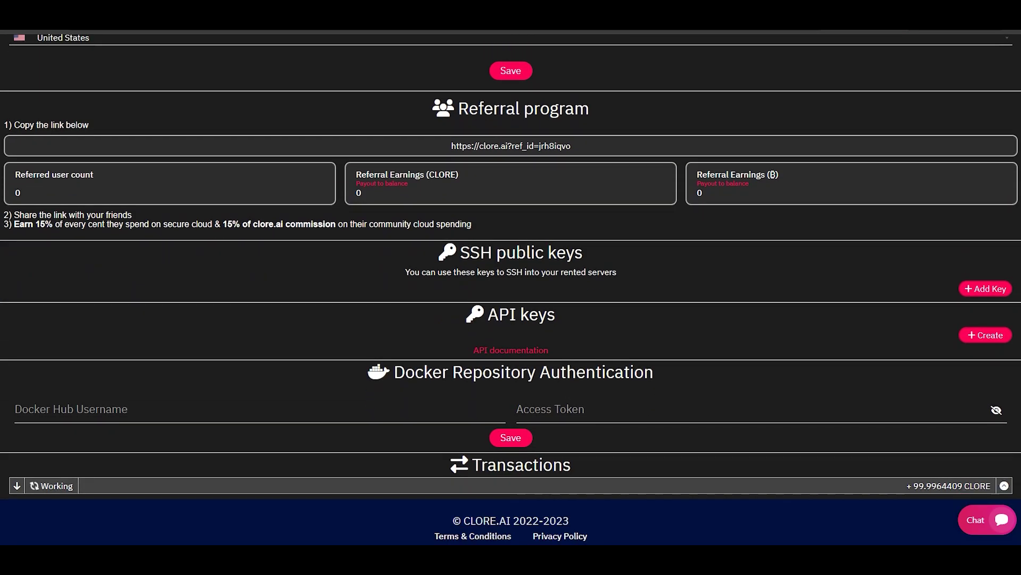
{"action": "left_click_drag", "start_coordinate": [472, 467], "coordinate": [571, 467]}
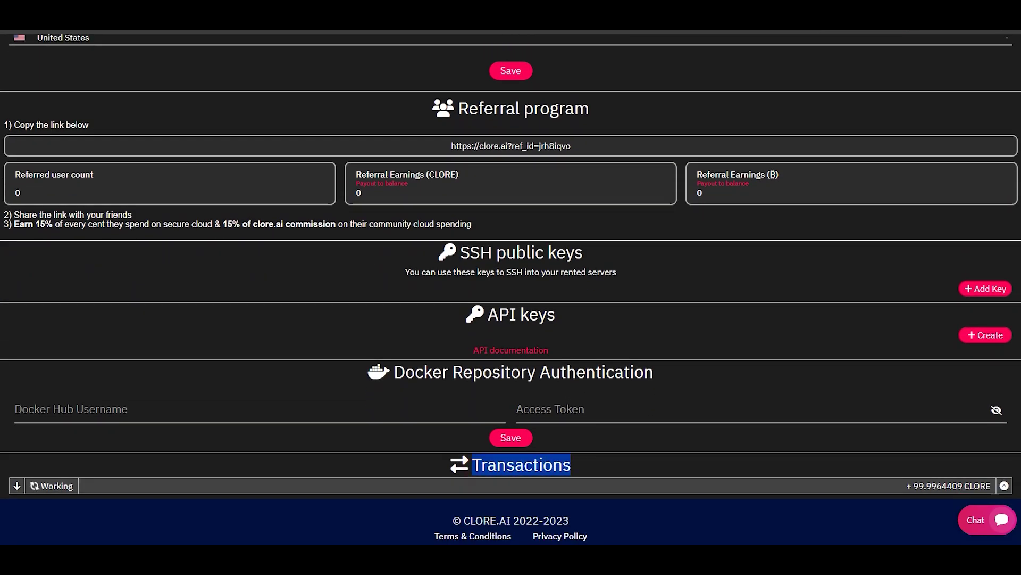
{"action": "double_click", "coordinate": [59, 485]}
{"action": "double_click", "coordinate": [61, 485]}
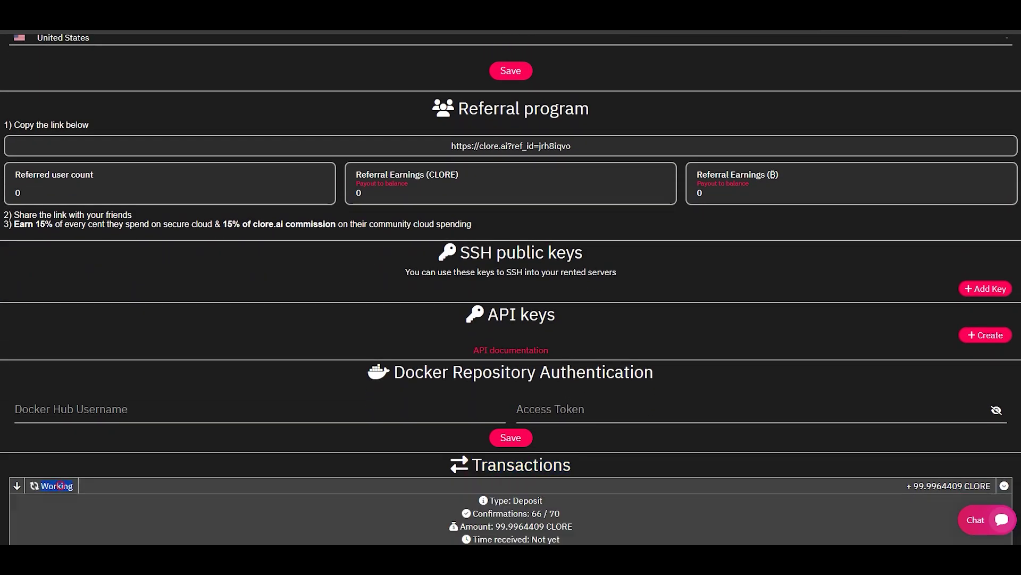
{"action": "left_click", "coordinate": [62, 485]}
{"action": "scroll", "coordinate": [61, 485], "scroll_direction": "down", "scroll_amount": 2}
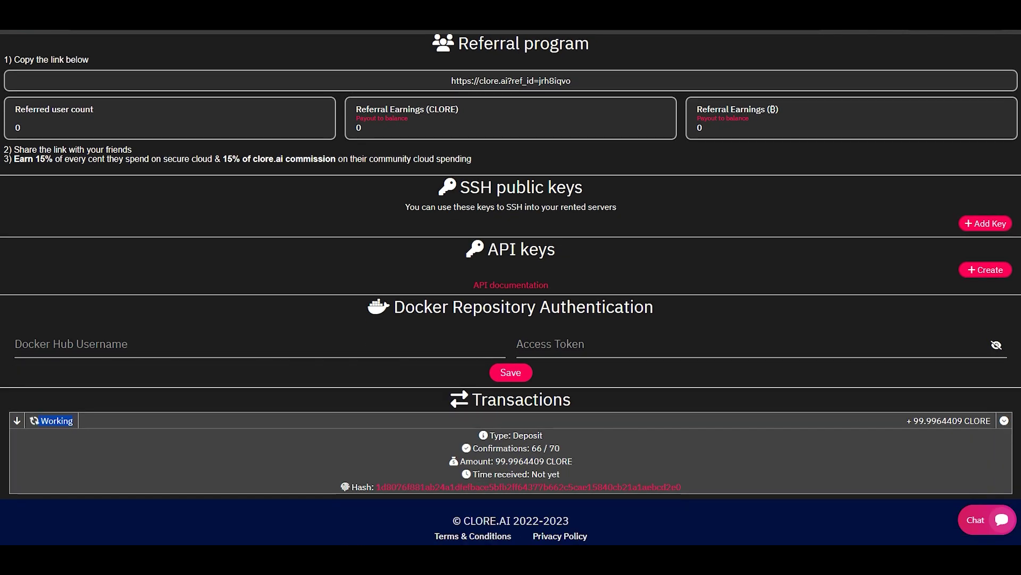
{"action": "left_click_drag", "start_coordinate": [501, 462], "coordinate": [568, 462]}
{"action": "left_click", "coordinate": [568, 461]}
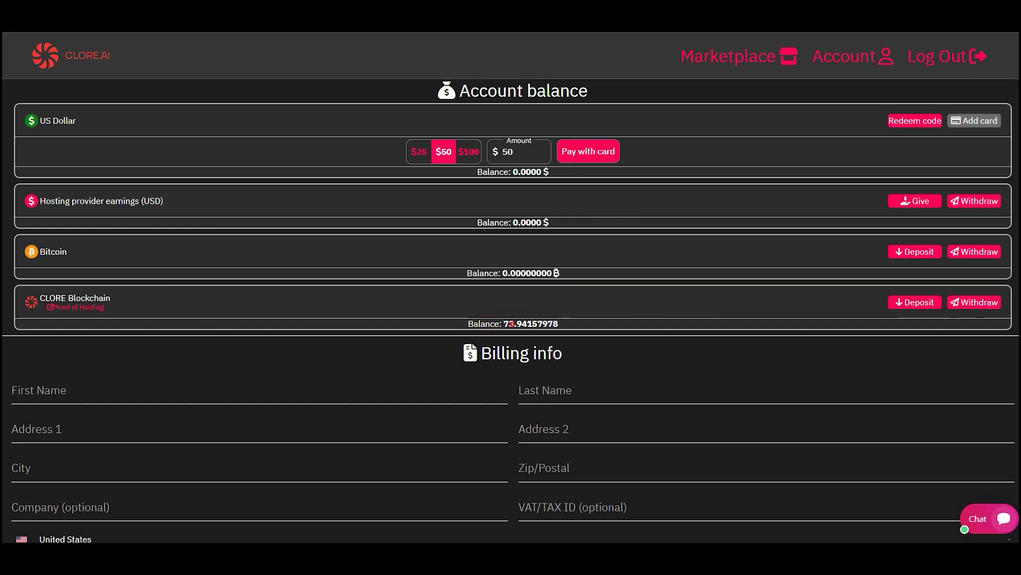
Check the CLORE Blockchain balance and go to the Marketplace
{"action": "double_click", "coordinate": [512, 323]}
{"action": "left_click", "coordinate": [524, 323]}
{"action": "left_click", "coordinate": [739, 56]}
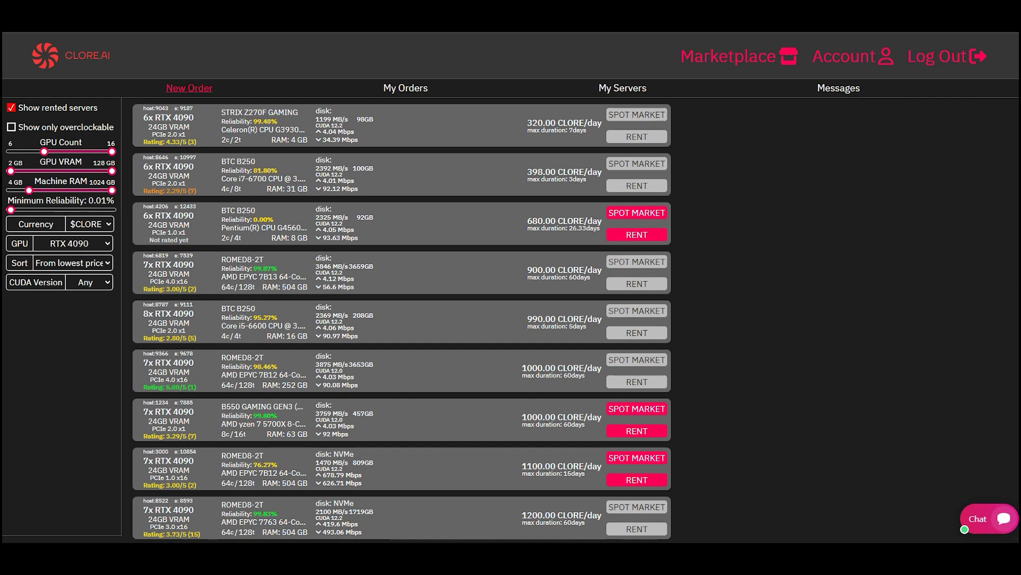
Reset the listing filters to a minimum GPU count of 1 and Any GPU, with Default sorting
{"action": "left_click_drag", "start_coordinate": [44, 151], "coordinate": [10, 152]}
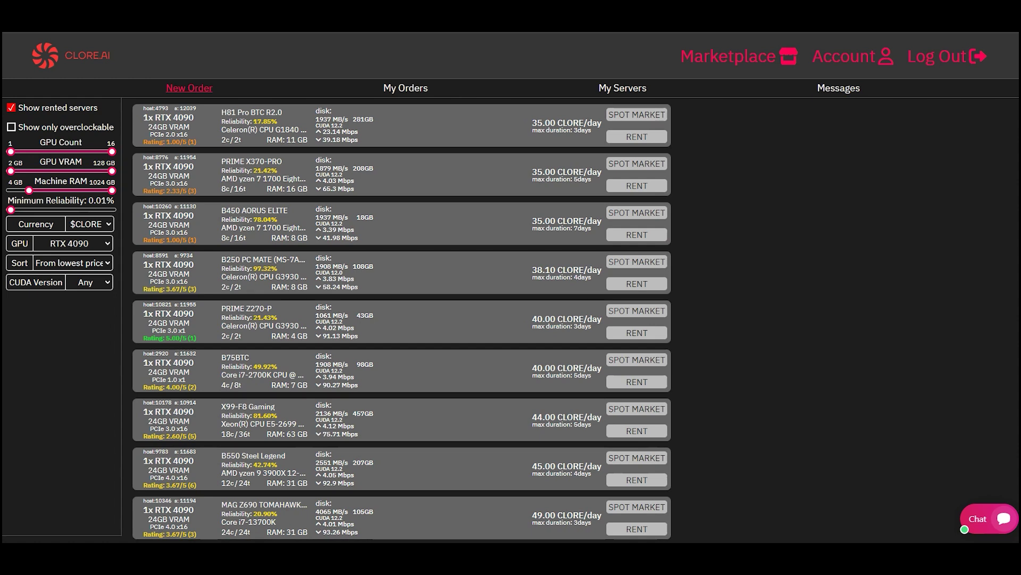
{"action": "left_click", "coordinate": [73, 243]}
{"action": "left_click", "coordinate": [72, 255]}
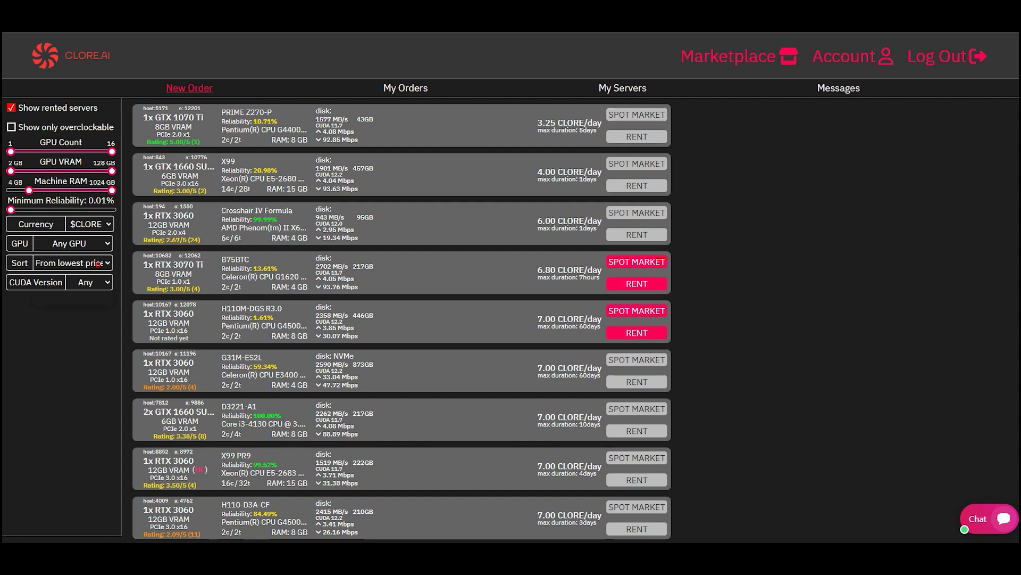
{"action": "left_click", "coordinate": [72, 262]}
{"action": "left_click", "coordinate": [73, 299]}
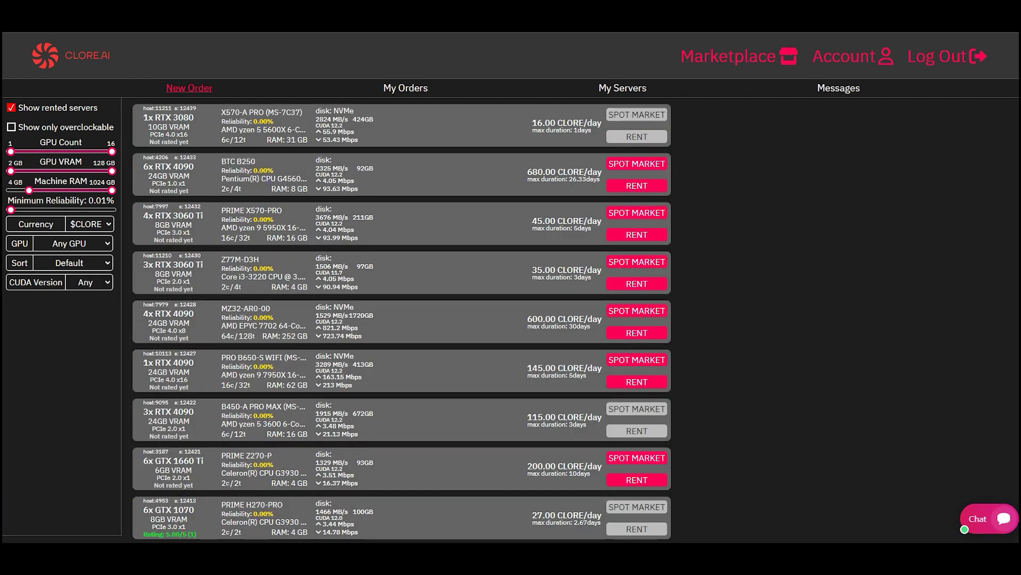
Look through the server listings and raise the minimum reliability filter to 99.97%
{"action": "scroll", "coordinate": [401, 287], "scroll_direction": "down", "scroll_amount": 9}
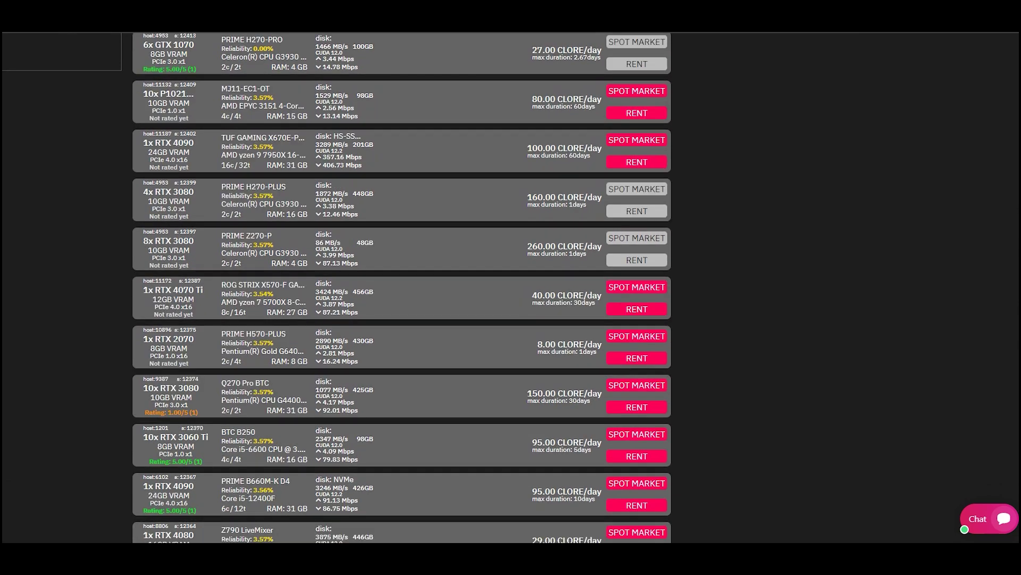
{"action": "scroll", "coordinate": [402, 287], "scroll_direction": "down", "scroll_amount": 7}
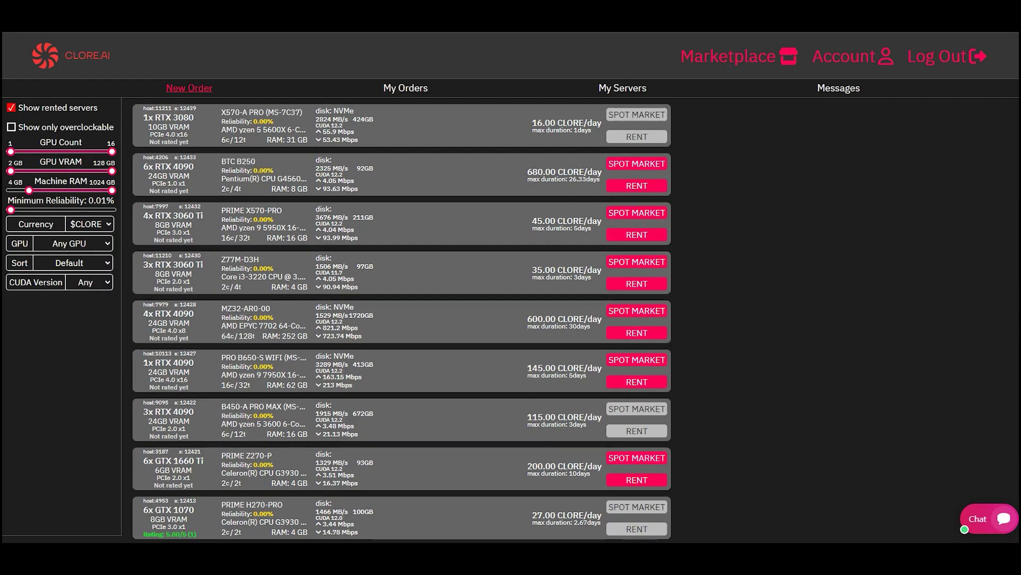
{"action": "left_click_drag", "start_coordinate": [11, 210], "coordinate": [98, 209]}
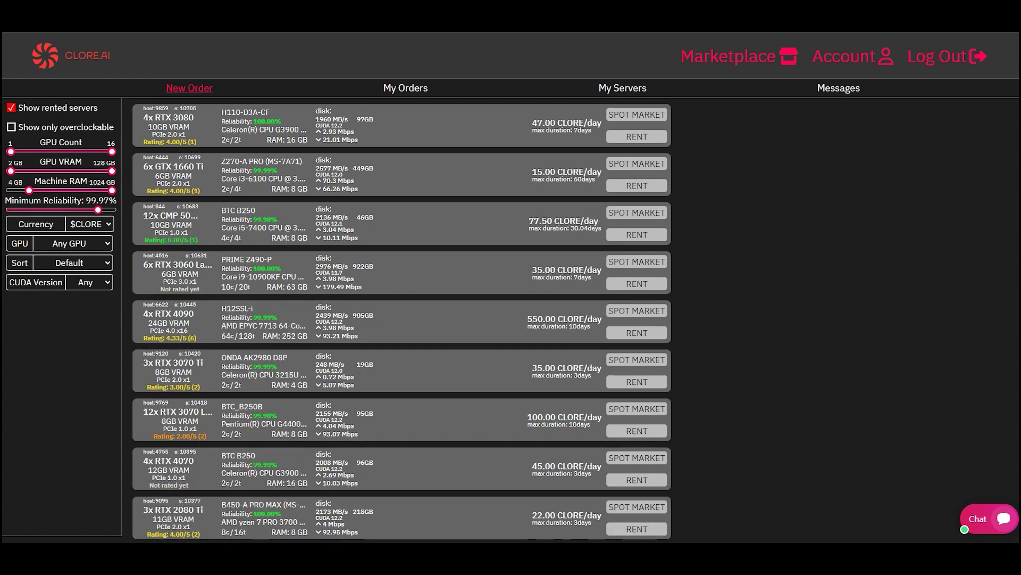
{"action": "left_click_drag", "start_coordinate": [98, 209], "coordinate": [89, 190]}
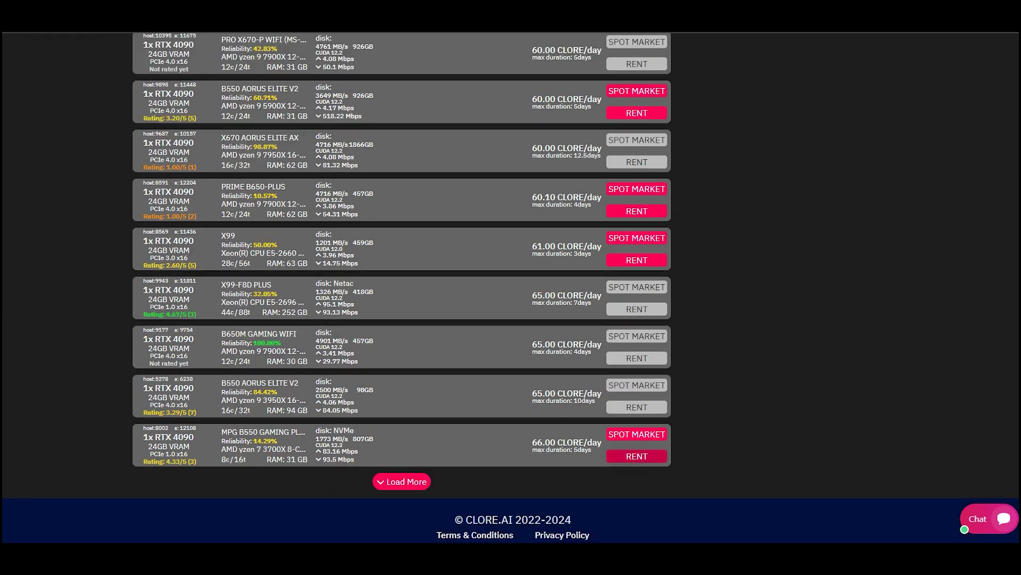
Start renting the 1x RTX 4090 server priced at 66.00 CLORE/day and choose the Ubuntu Jupyter image
{"action": "left_click", "coordinate": [637, 456]}
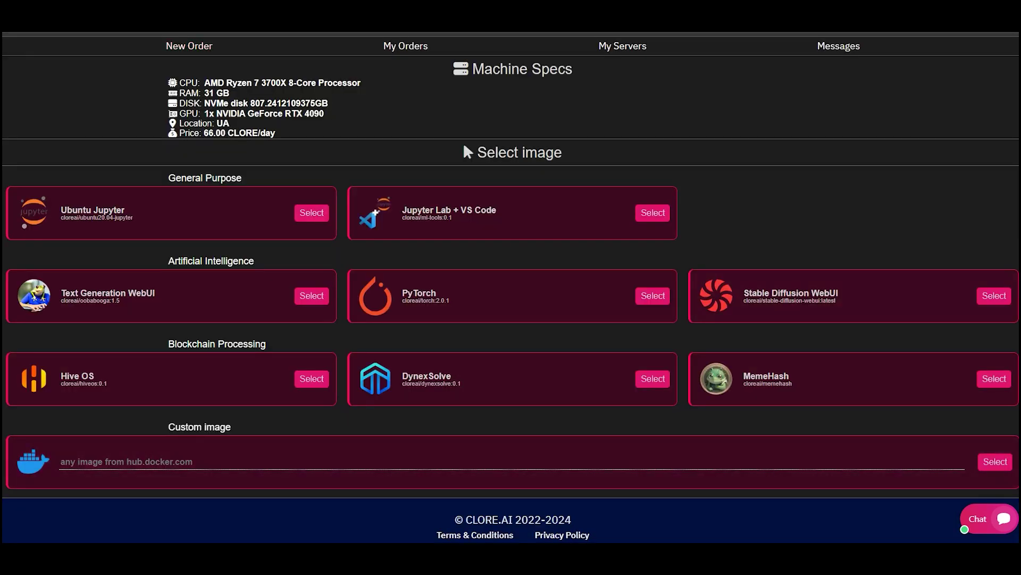
{"action": "left_click", "coordinate": [181, 208]}
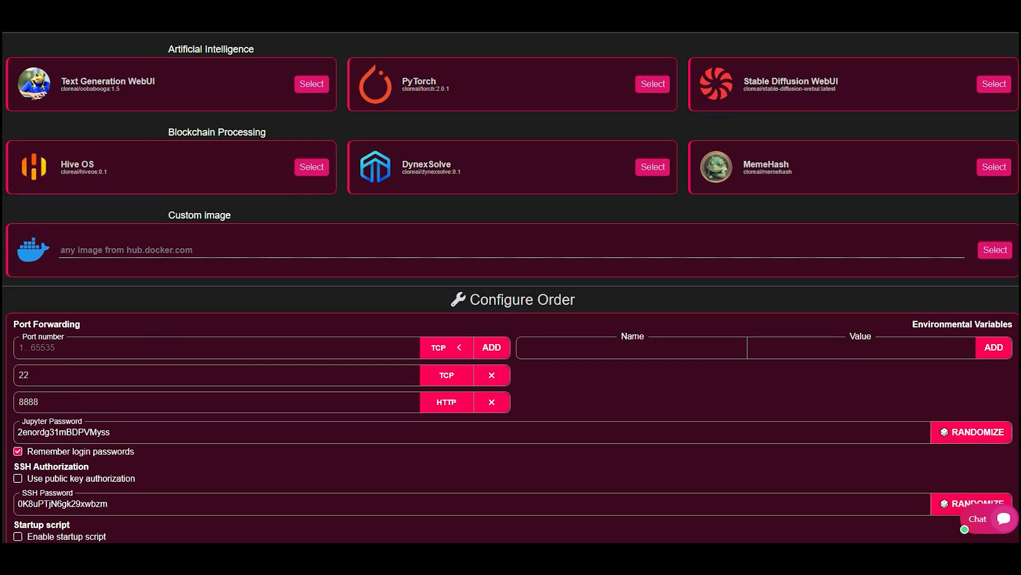
Add TCP port forwarding for ports 123 and 456 to the order
{"action": "type", "text": "123"}
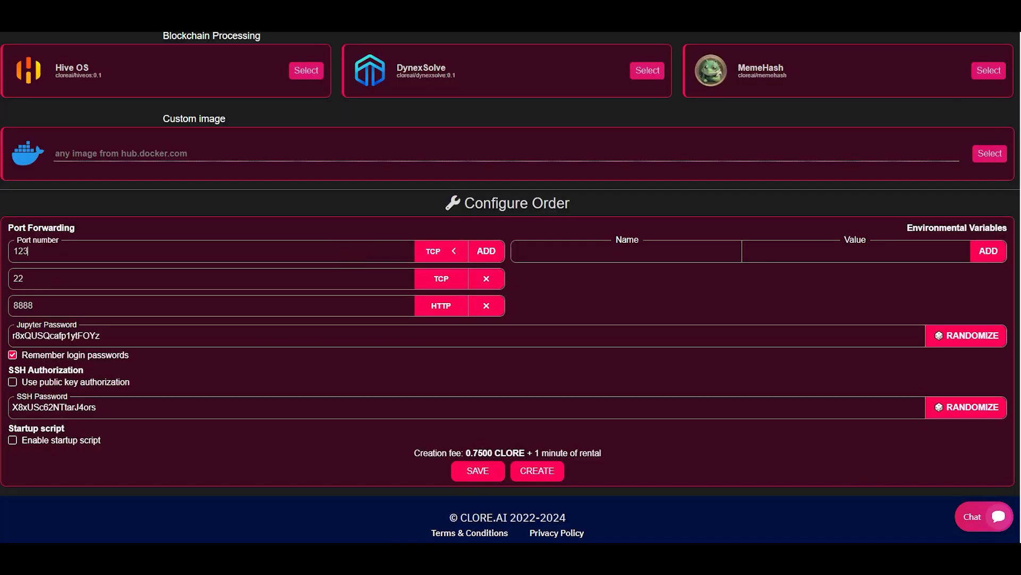
{"action": "key", "text": "Return"}
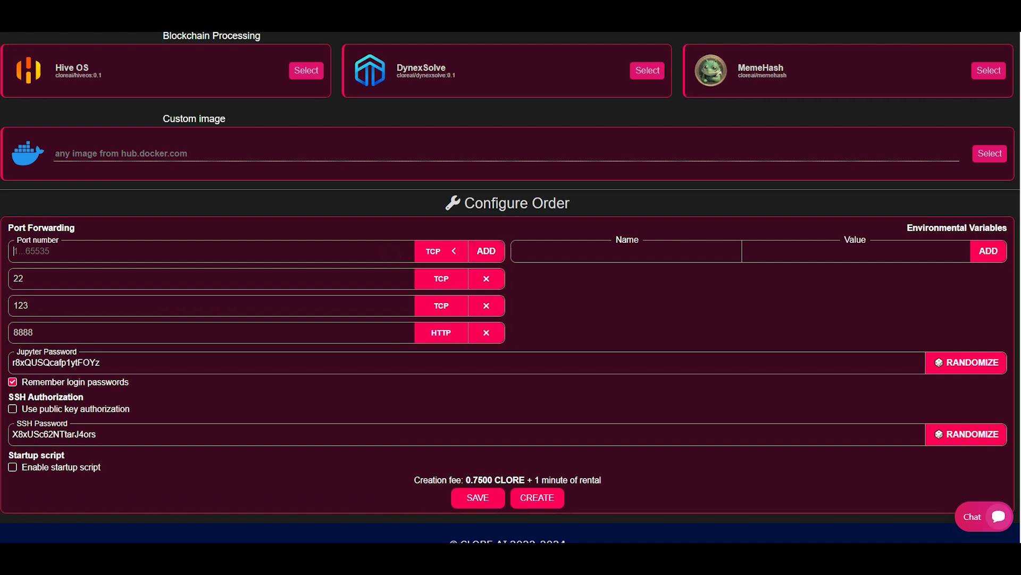
{"action": "type", "text": "456"}
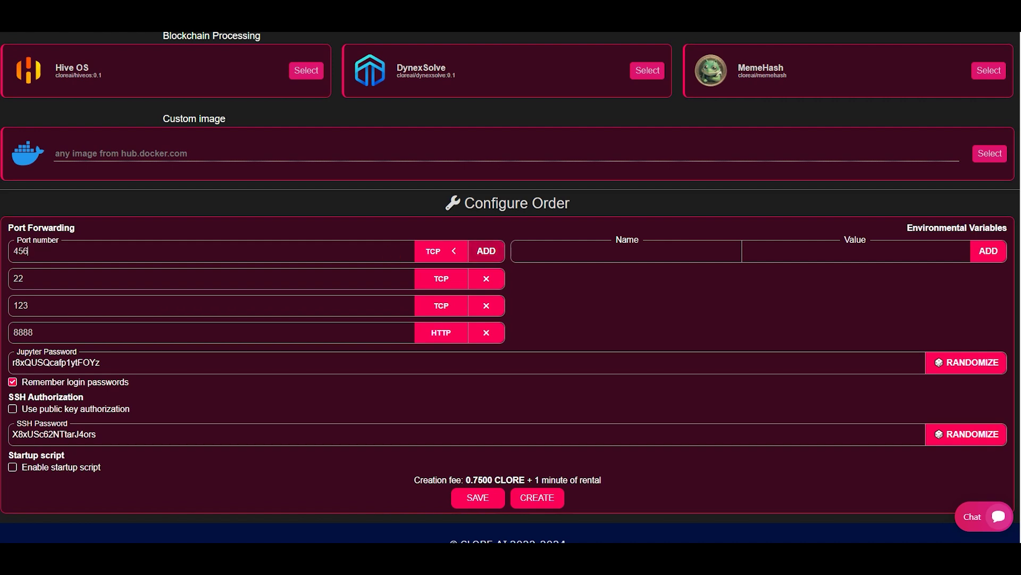
{"action": "key", "text": "Return"}
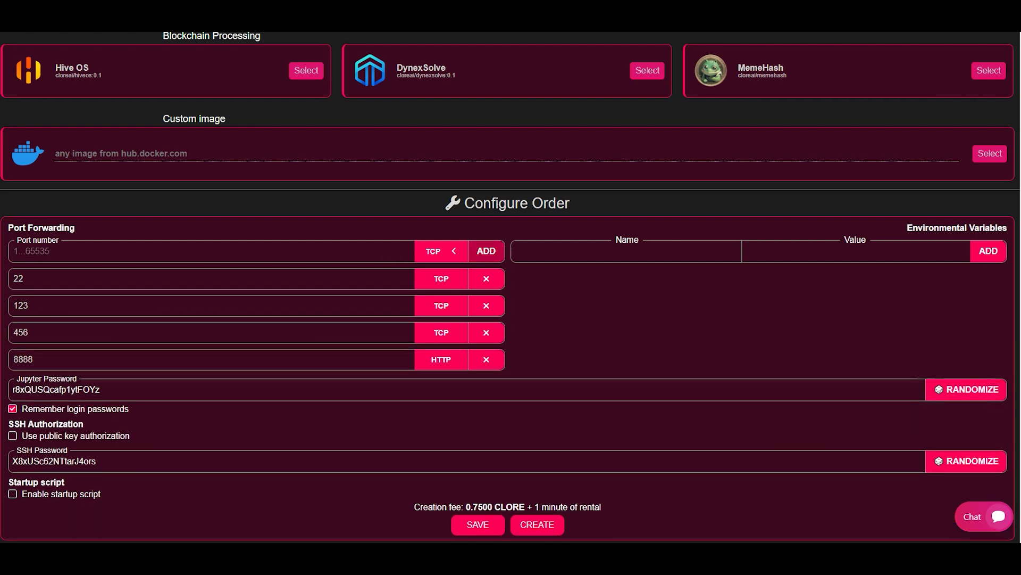
Generate a new random Jupyter password for the order
{"action": "scroll", "coordinate": [510, 287], "scroll_direction": "down", "scroll_amount": 1}
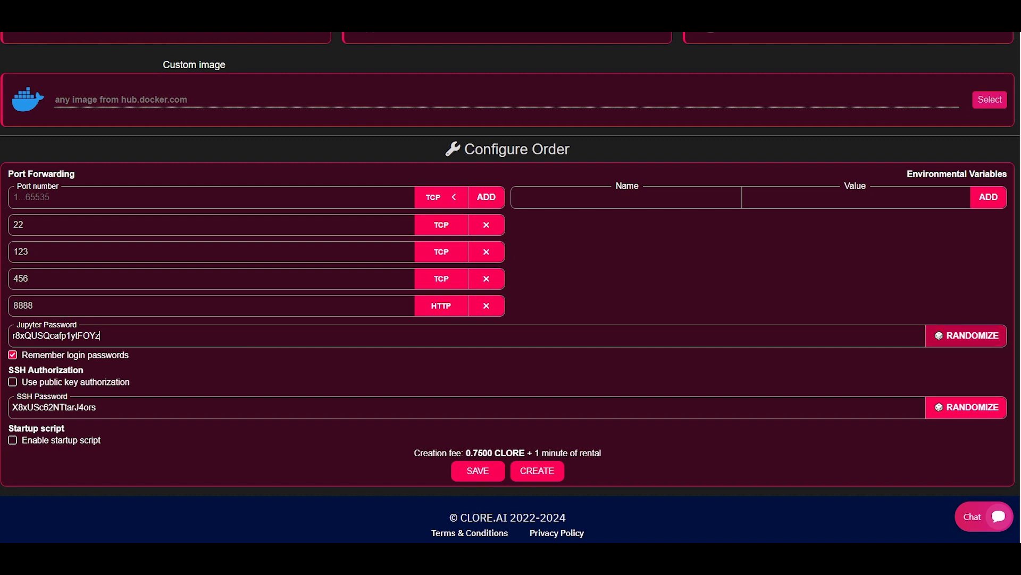
{"action": "left_click", "coordinate": [966, 335]}
{"action": "left_click", "coordinate": [956, 336]}
{"action": "left_click", "coordinate": [956, 335]}
{"action": "double_click", "coordinate": [70, 336]}
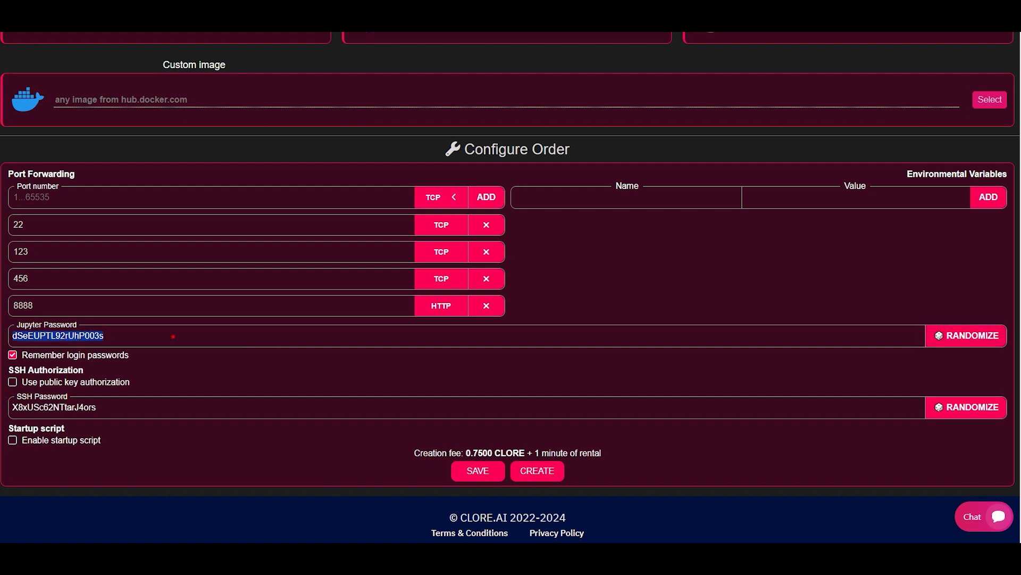
{"action": "left_click", "coordinate": [967, 335]}
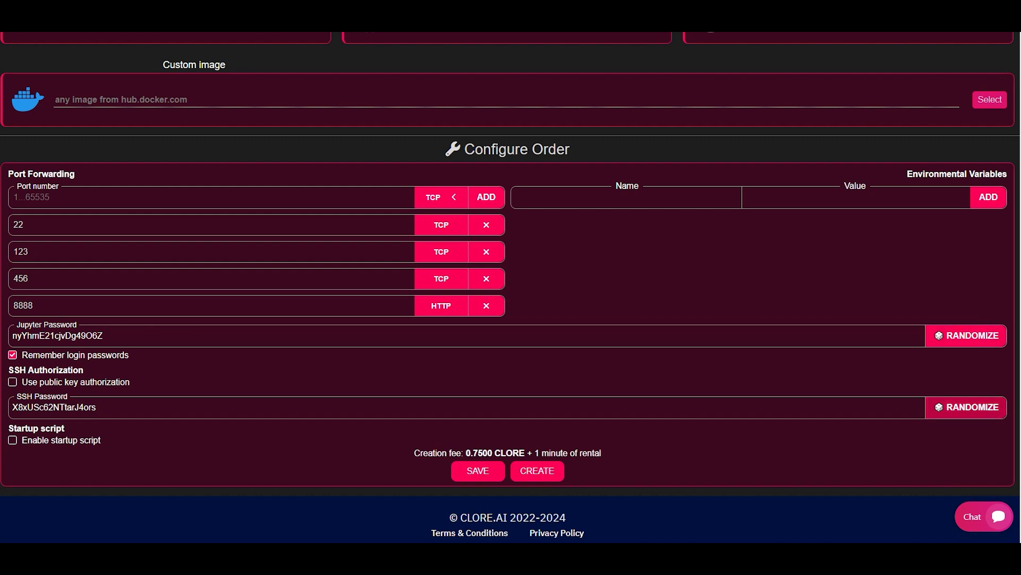
Generate a new random SSH password for the order, keeping password authorization instead of public key authorization
{"action": "left_click", "coordinate": [955, 407]}
{"action": "left_click", "coordinate": [955, 407]}
{"action": "left_click", "coordinate": [955, 407]}
{"action": "left_click", "coordinate": [12, 382]}
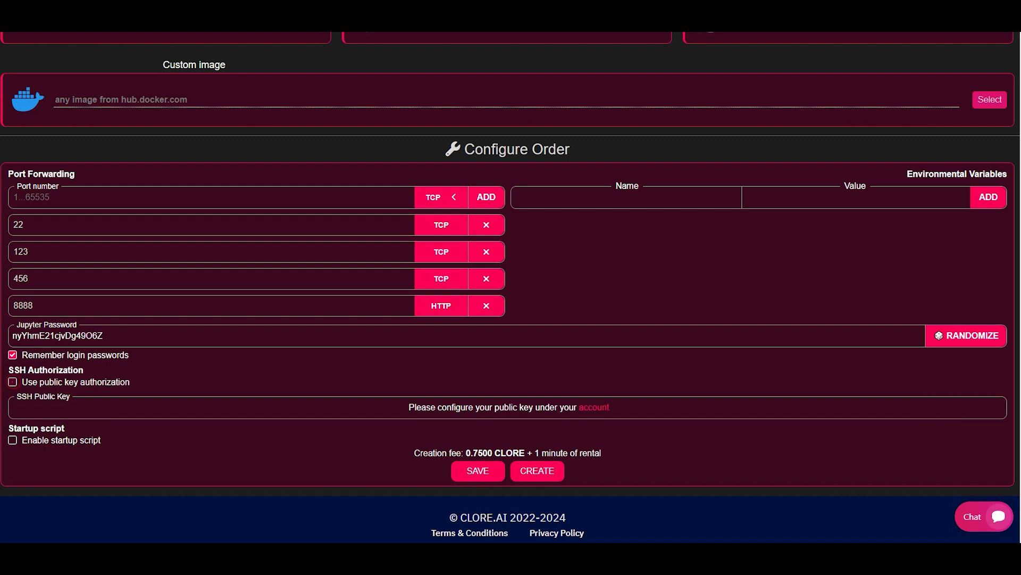
{"action": "left_click", "coordinate": [13, 382]}
{"action": "left_click", "coordinate": [954, 407]}
{"action": "left_click", "coordinate": [955, 407]}
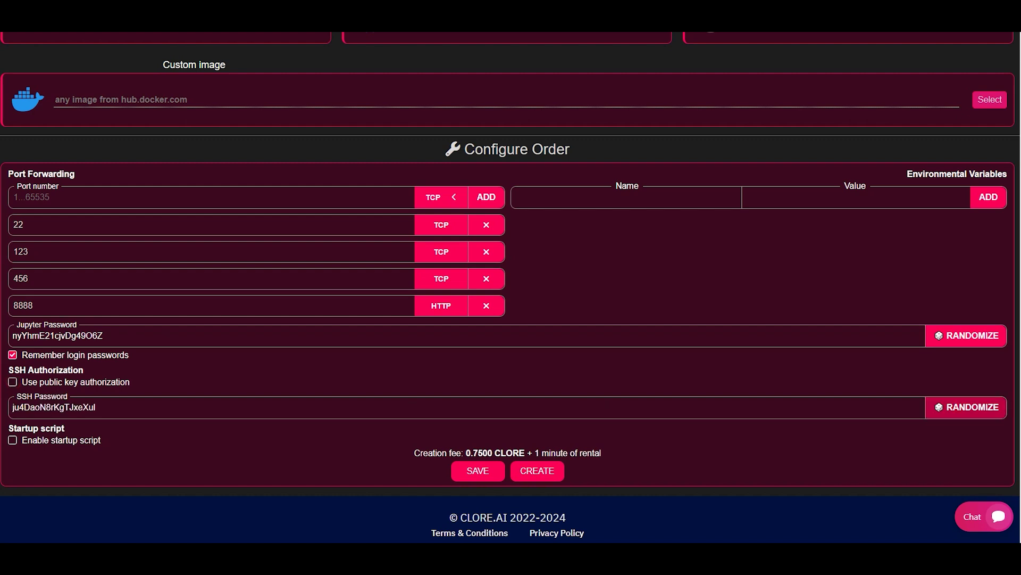
{"action": "left_click", "coordinate": [955, 407]}
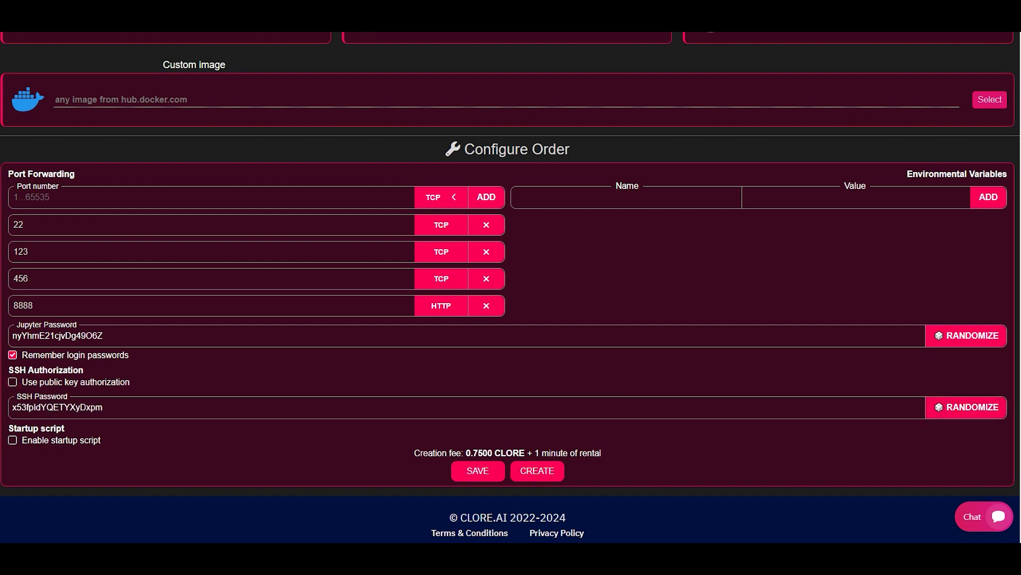
Enable public key authorization for the order and start adding an SSH public key in the account settings
{"action": "left_click", "coordinate": [12, 382]}
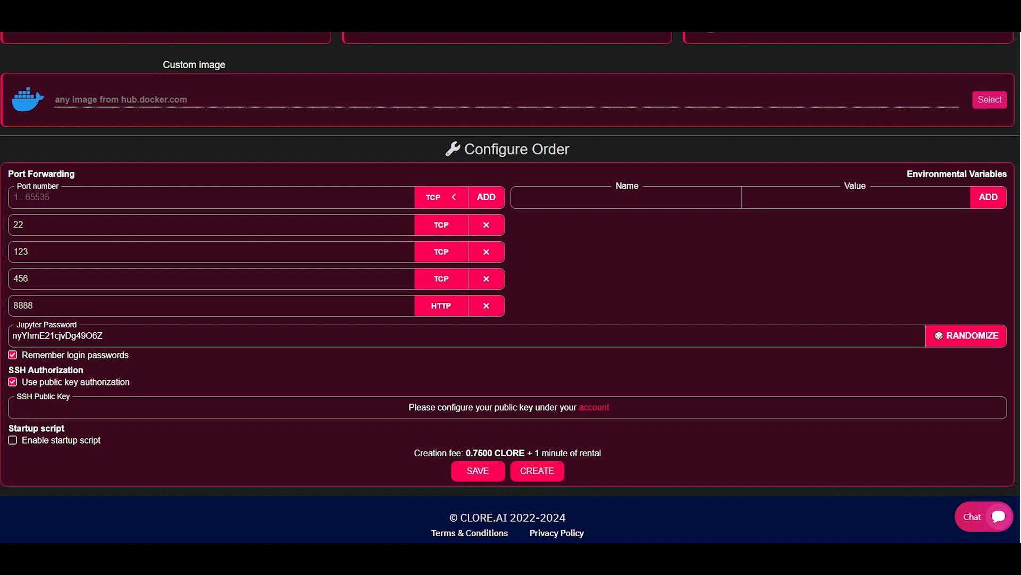
{"action": "scroll", "coordinate": [510, 287], "scroll_direction": "down", "scroll_amount": 6}
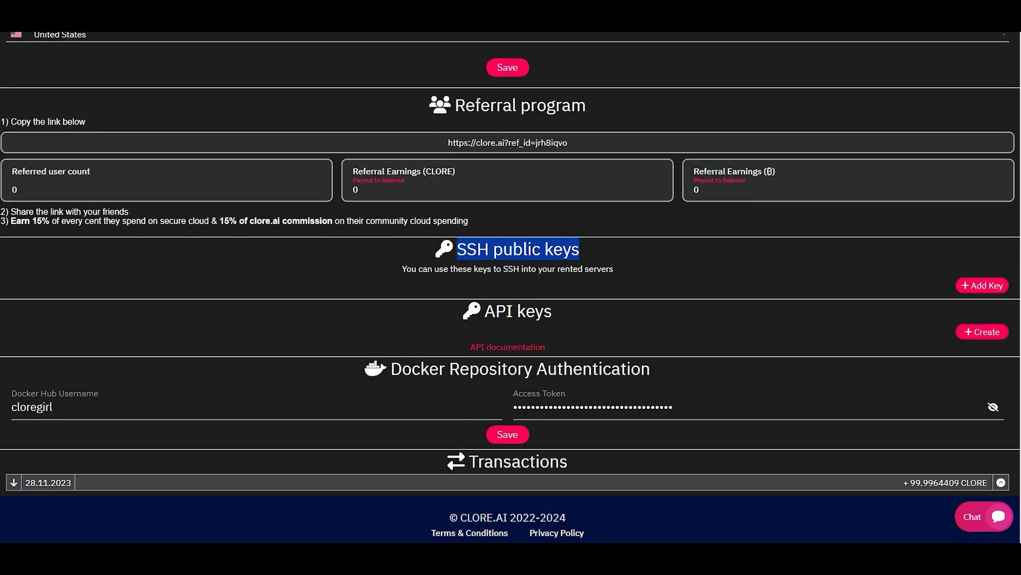
{"action": "left_click", "coordinate": [982, 285]}
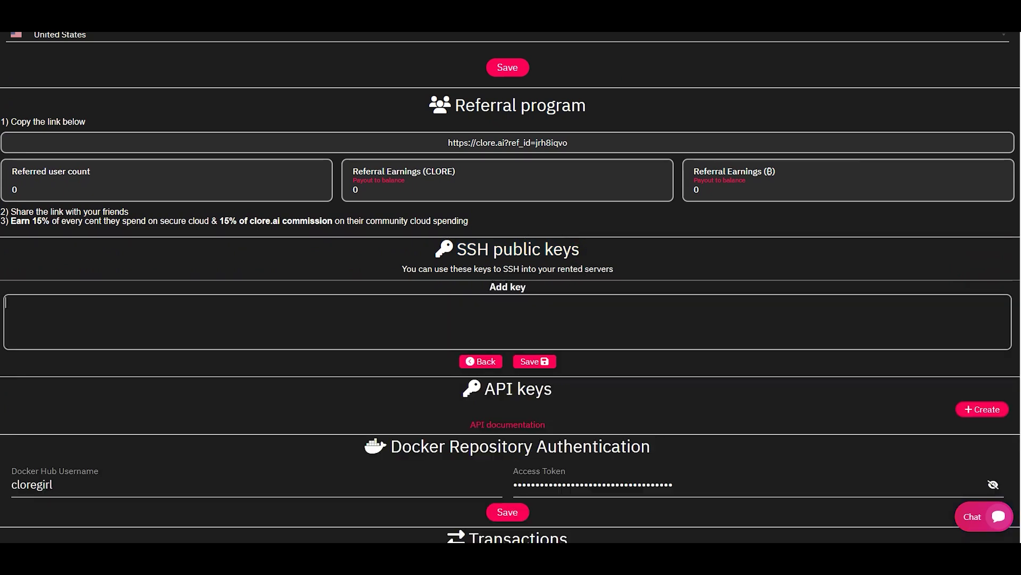
Switch to PuTTY Key Generator, generate a 2048-bit RSA key pair and copy the public key
{"action": "key", "text": "alt+Tab"}
{"action": "key", "text": "Return"}
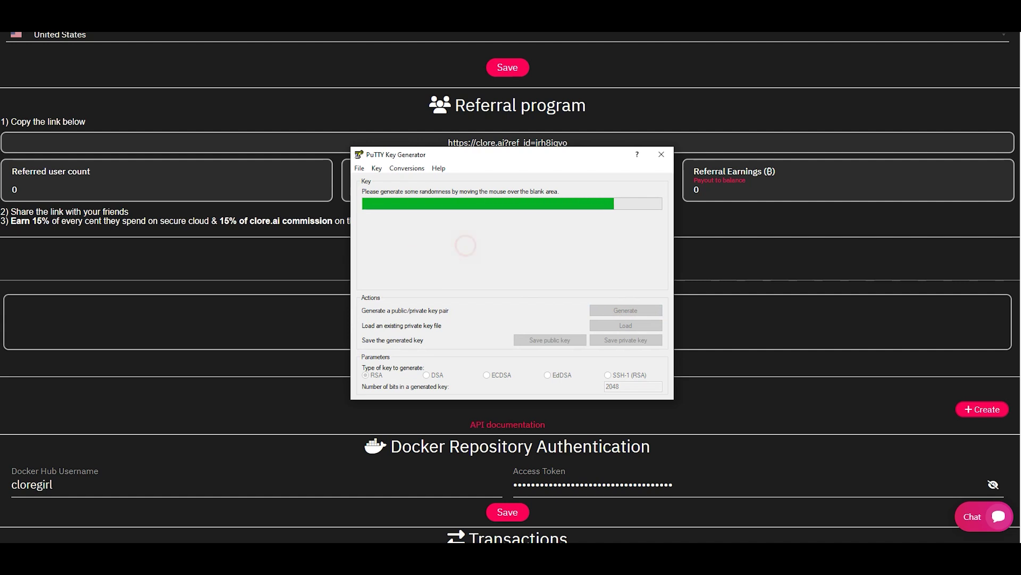
{"action": "left_click_drag", "start_coordinate": [364, 202], "coordinate": [628, 231]}
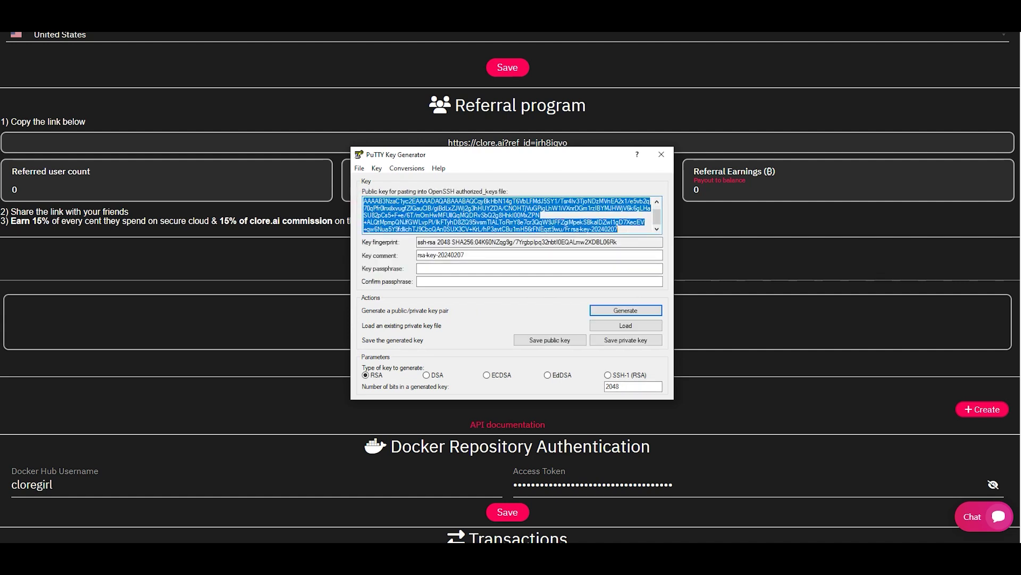
{"action": "key", "text": "ctrl+c"}
Paste the copied public key into the account's SSH public keys and save it
{"action": "key", "text": "alt+Tab"}
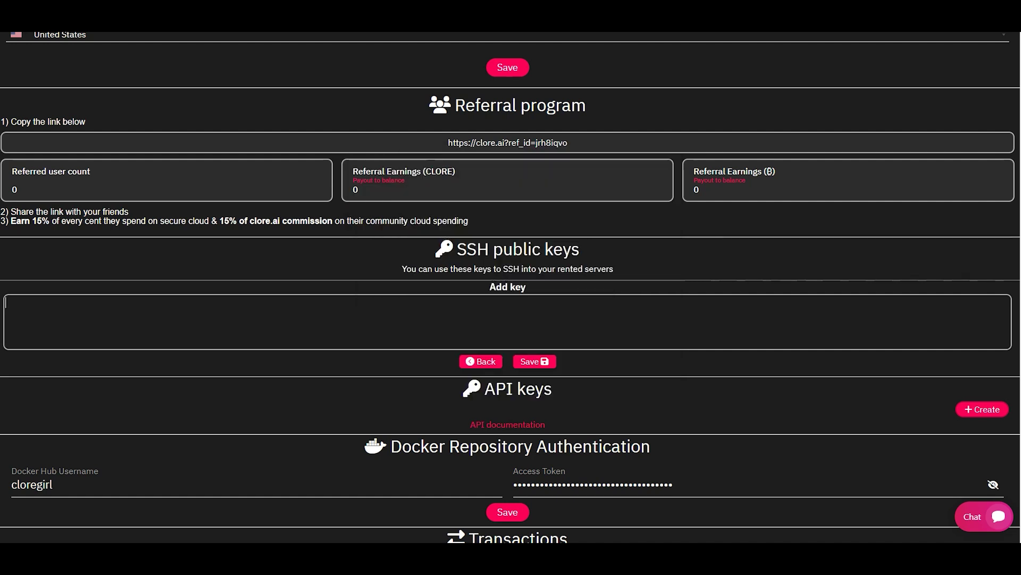
{"action": "key", "text": "ctrl+v"}
{"action": "left_click", "coordinate": [535, 362]}
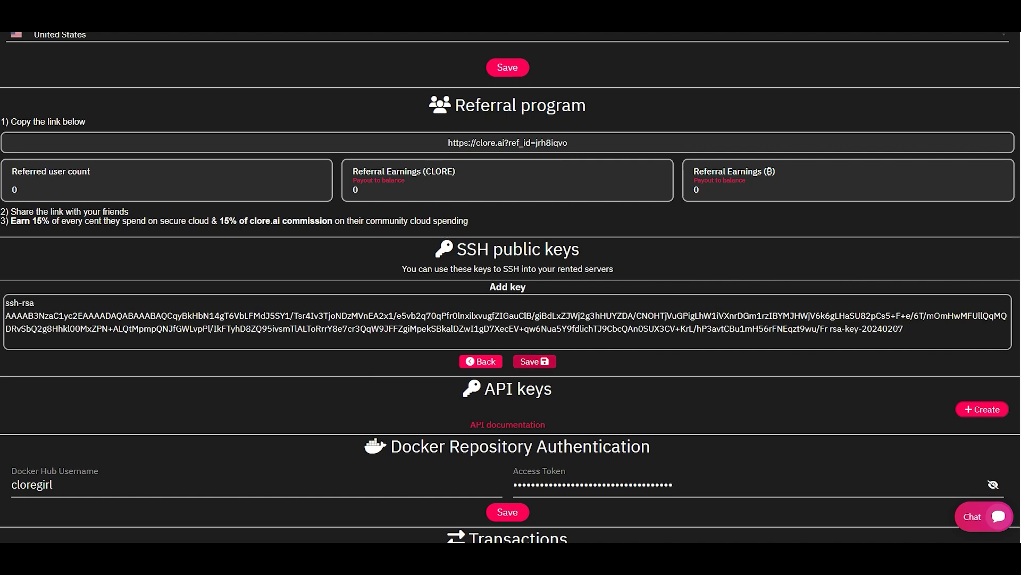
Try public key authorization for the order using the rsa-key-20240207 key
{"action": "scroll", "coordinate": [508, 287], "scroll_direction": "down", "scroll_amount": 10}
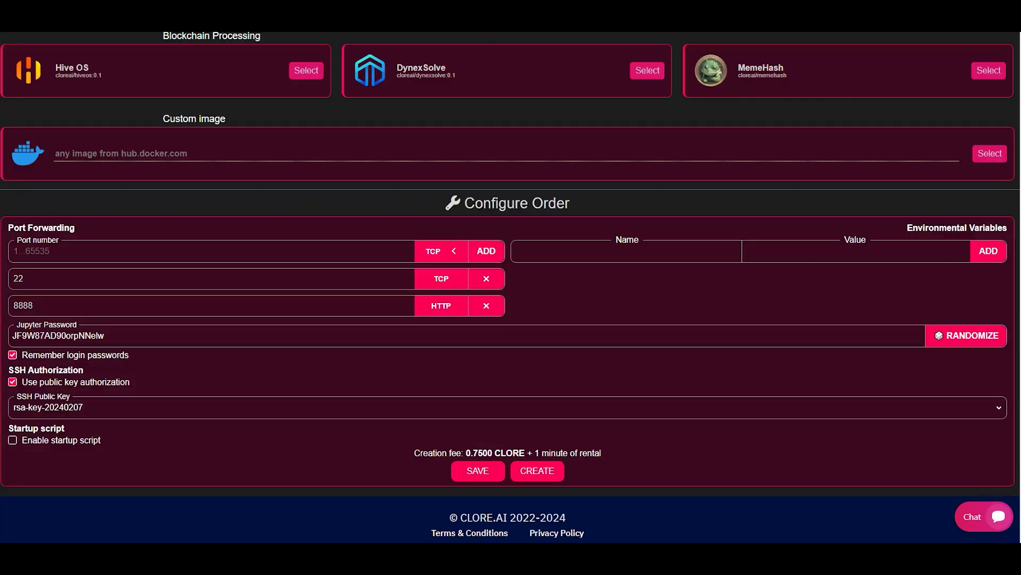
{"action": "left_click", "coordinate": [12, 382]}
{"action": "left_click", "coordinate": [12, 382]}
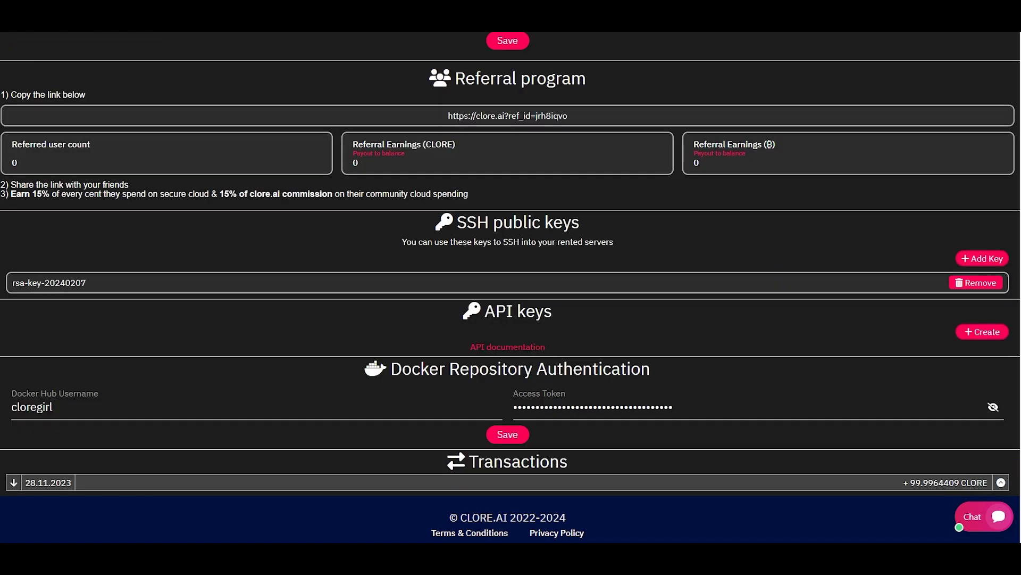
{"action": "left_click_drag", "start_coordinate": [391, 371], "coordinate": [651, 371]}
{"action": "left_click", "coordinate": [653, 368]}
{"action": "double_click", "coordinate": [405, 372]}
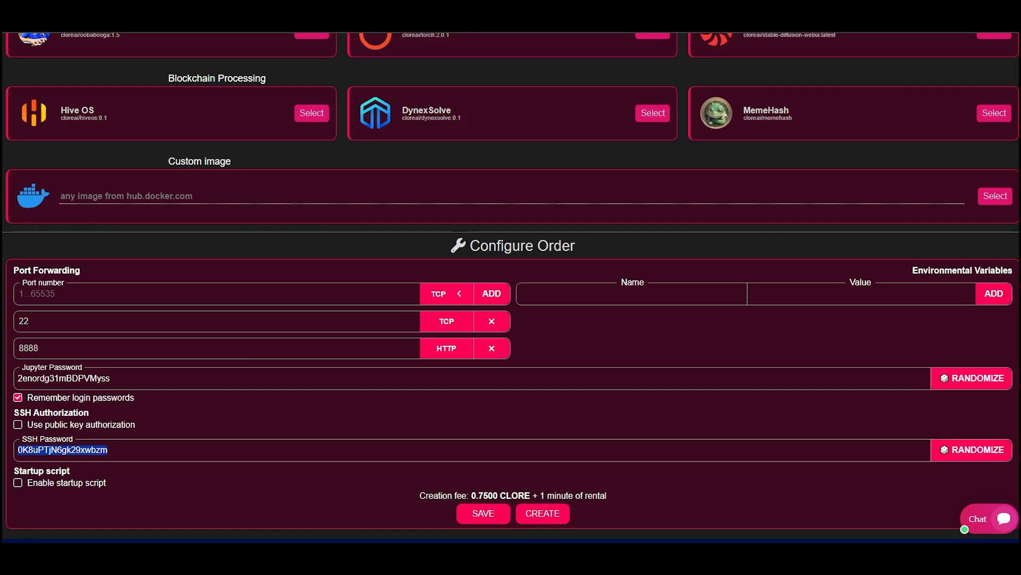
Create the server order with SSH password authorization and close its order logs to check the image status
{"action": "scroll", "coordinate": [500, 473], "scroll_direction": "down", "scroll_amount": 1}
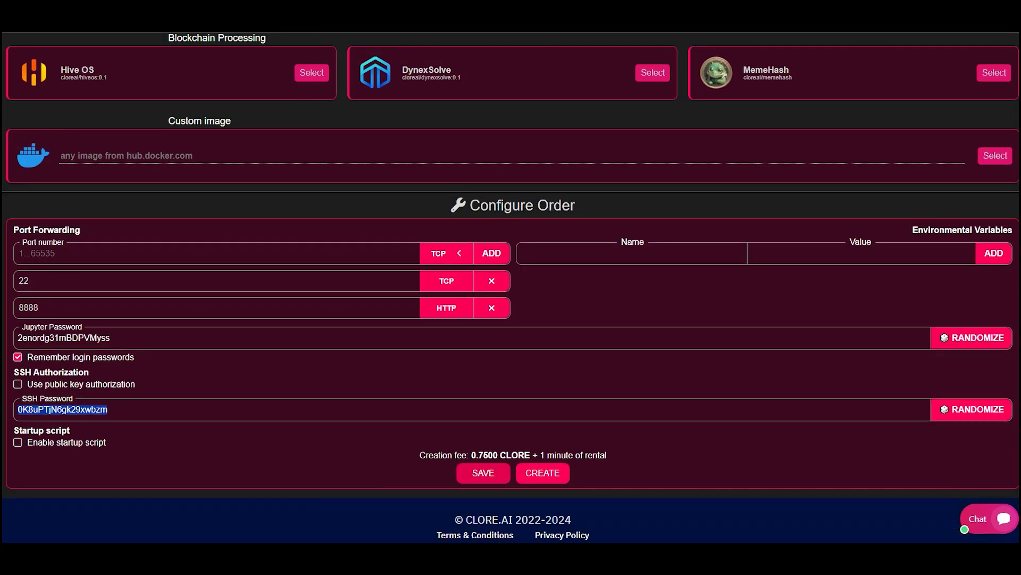
{"action": "left_click", "coordinate": [543, 473]}
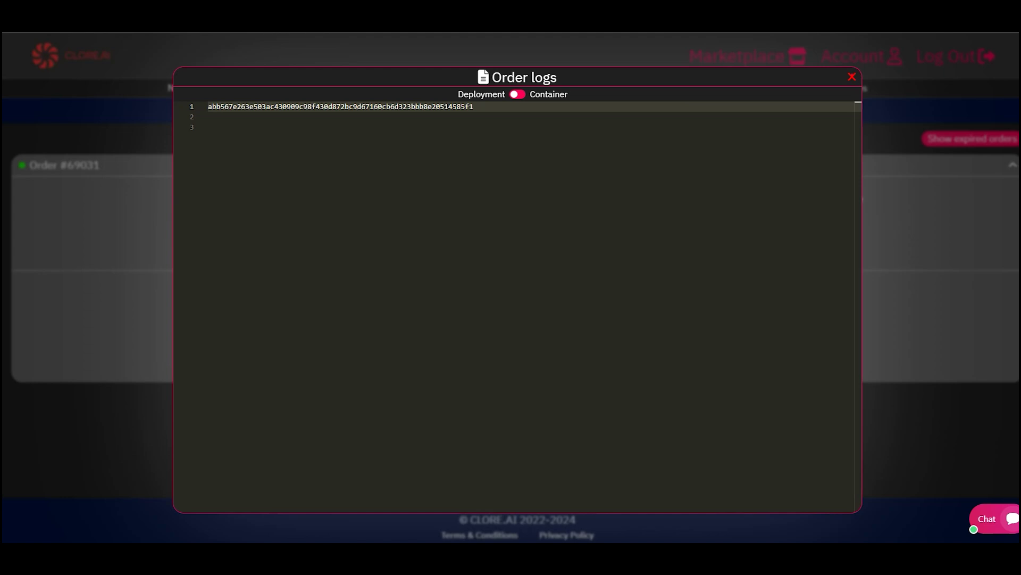
{"action": "left_click", "coordinate": [852, 77]}
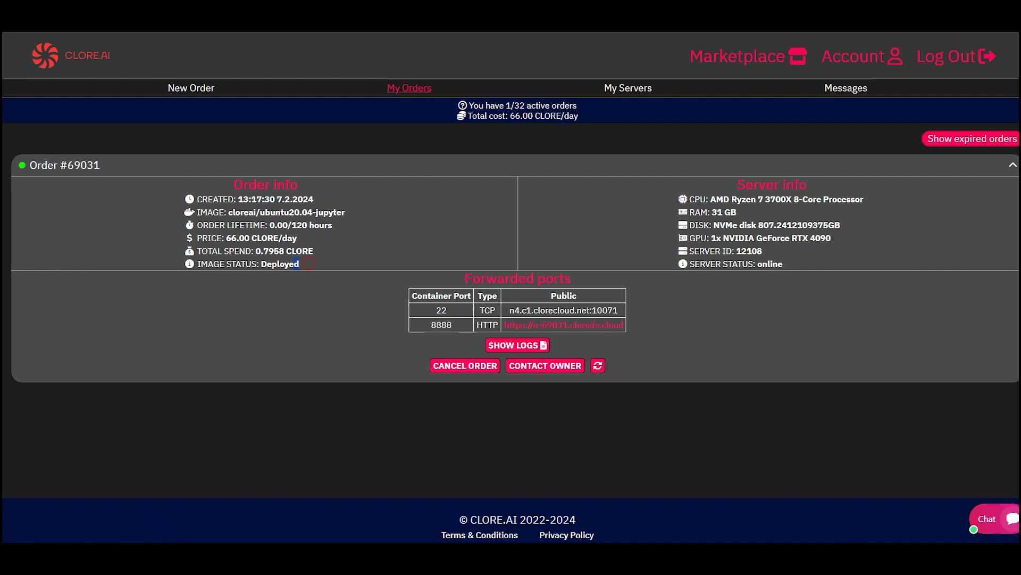
{"action": "left_click_drag", "start_coordinate": [307, 263], "coordinate": [196, 264]}
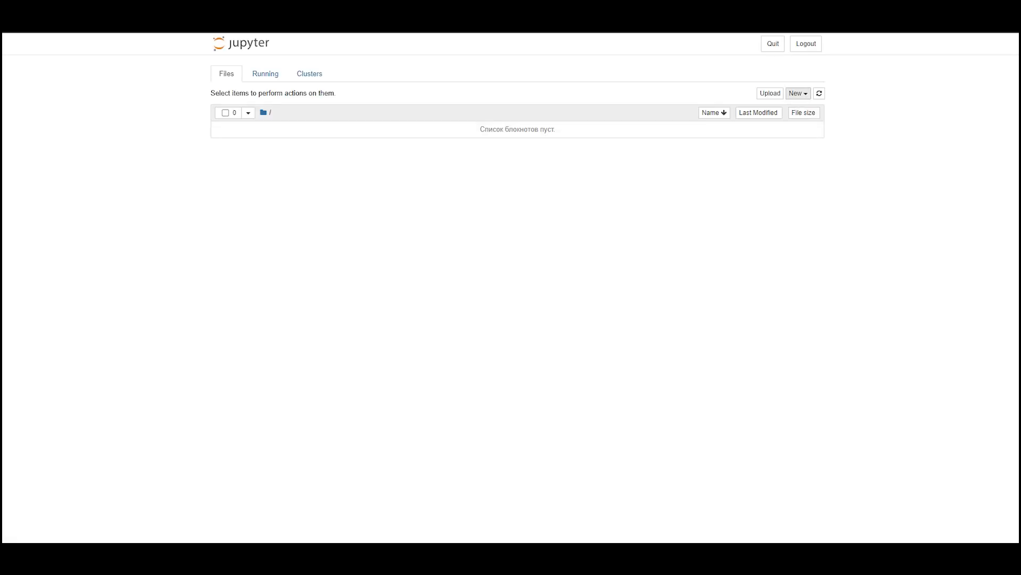
Open a new terminal in Jupyter and run nvidia-smi on the rented server
{"action": "left_click", "coordinate": [798, 93]}
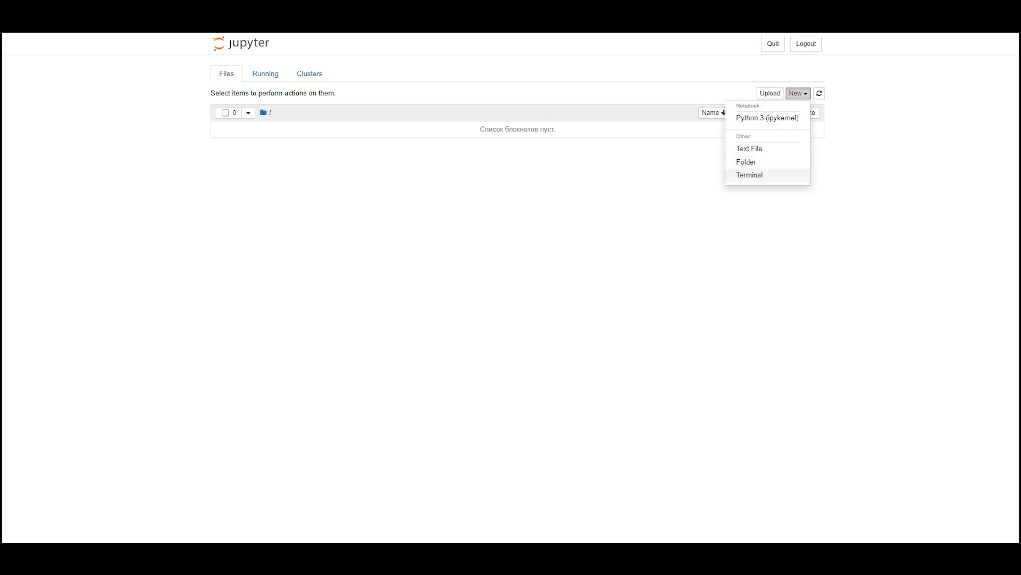
{"action": "left_click", "coordinate": [750, 175]}
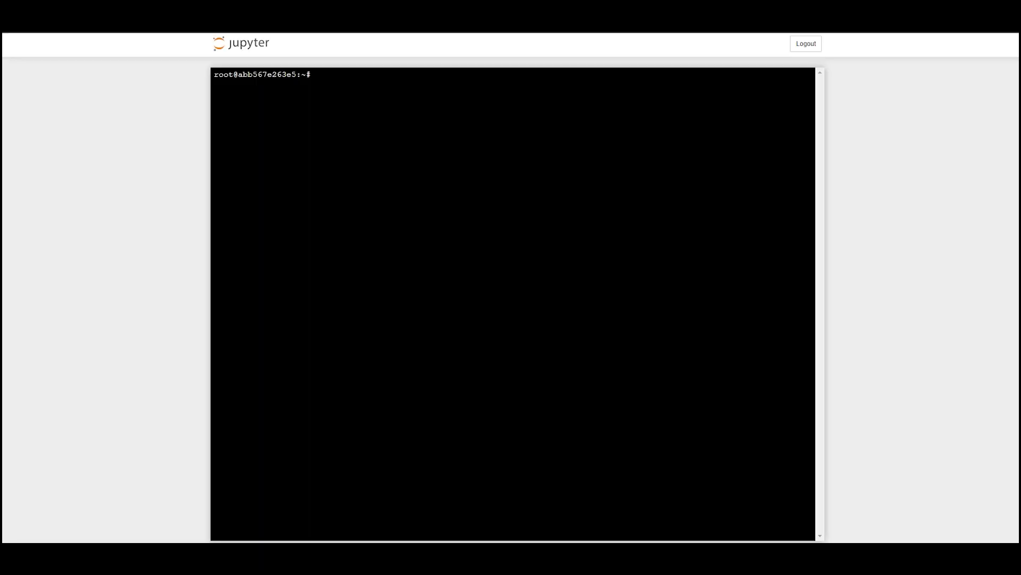
{"action": "type", "text": "nvidia-smi"}
{"action": "key", "text": "Return"}
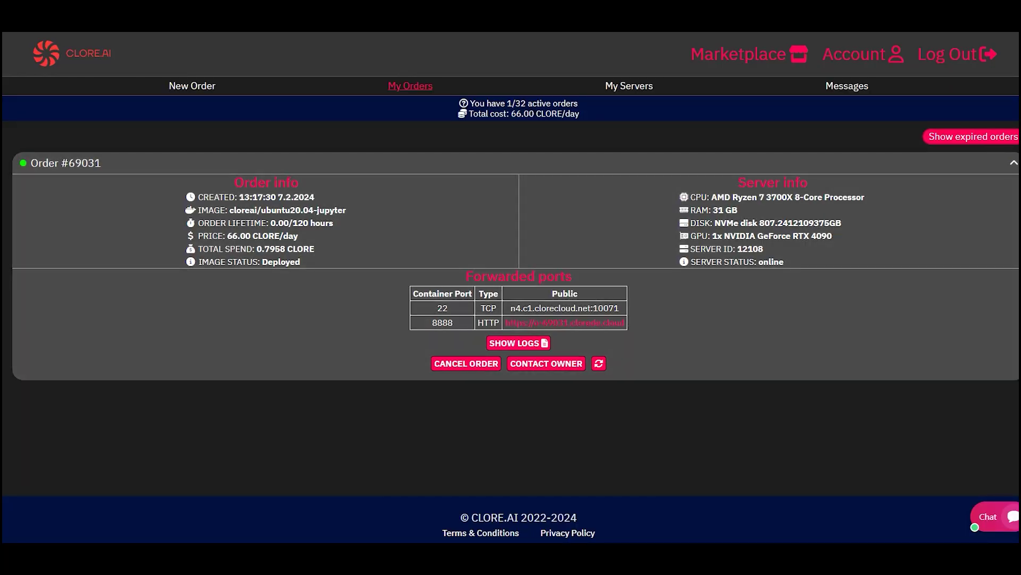
Copy the host n4.c1.clorecloud.net from the forwarded TCP port into PuTTY's host name
{"action": "left_click_drag", "start_coordinate": [591, 308], "coordinate": [511, 308]}
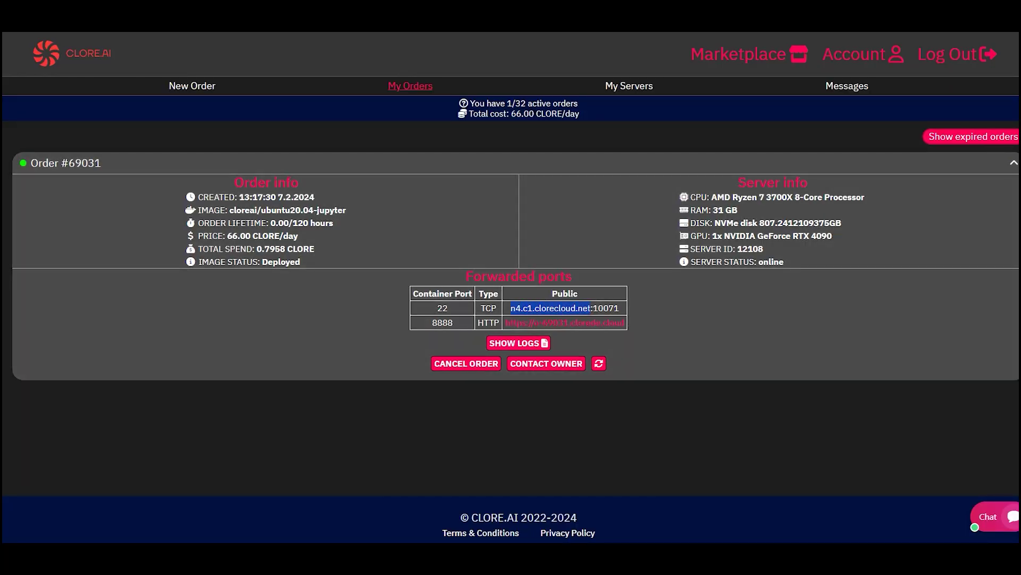
{"action": "key", "text": "alt+Tab"}
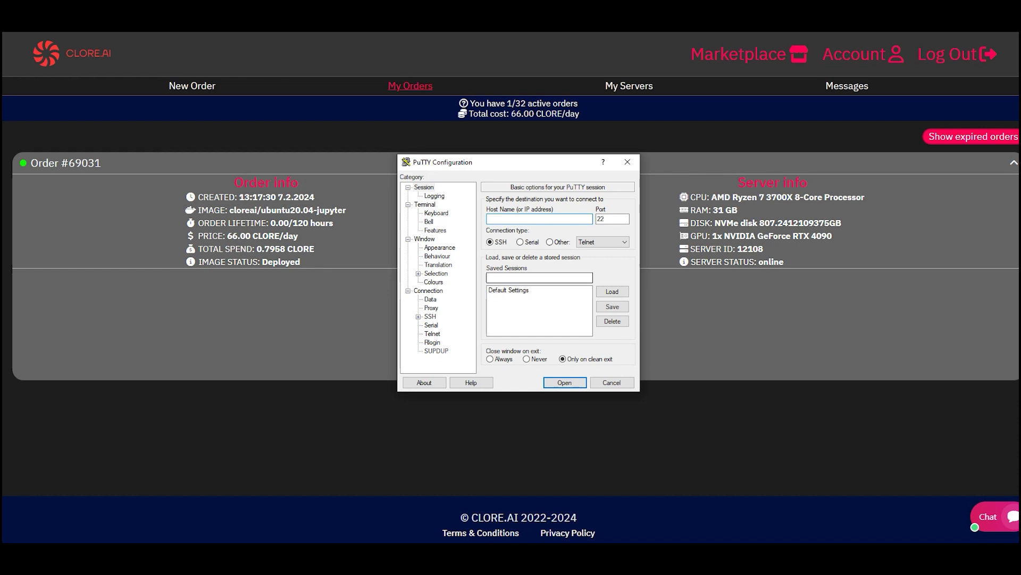
{"action": "key", "text": "ctrl+v"}
{"action": "key", "text": "alt+Tab"}
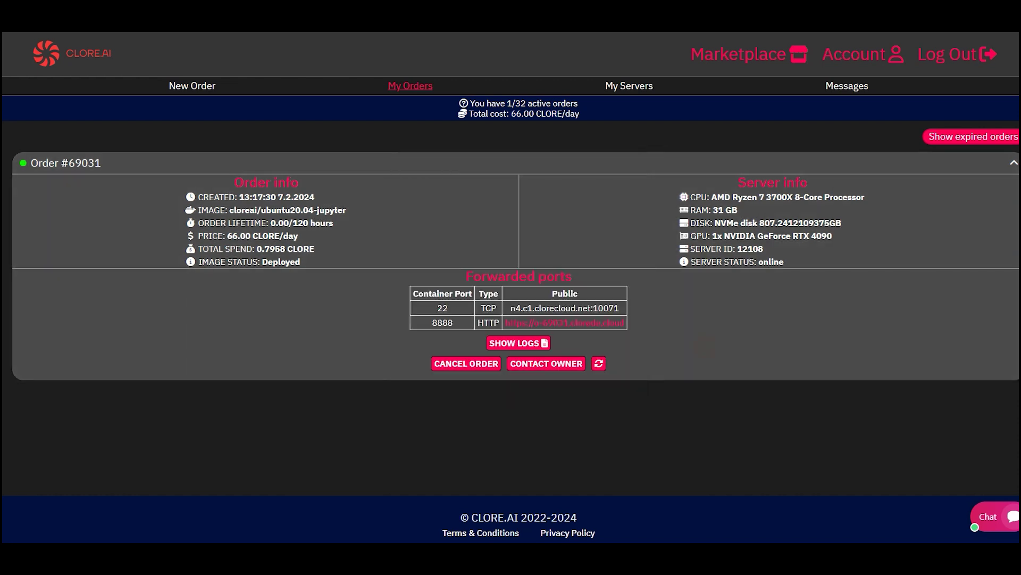
Set PuTTY's port to the forwarded port 10071, open the SSH connection and accept the server's host key
{"action": "left_click_drag", "start_coordinate": [619, 308], "coordinate": [598, 308]}
{"action": "key", "text": "alt+Tab"}
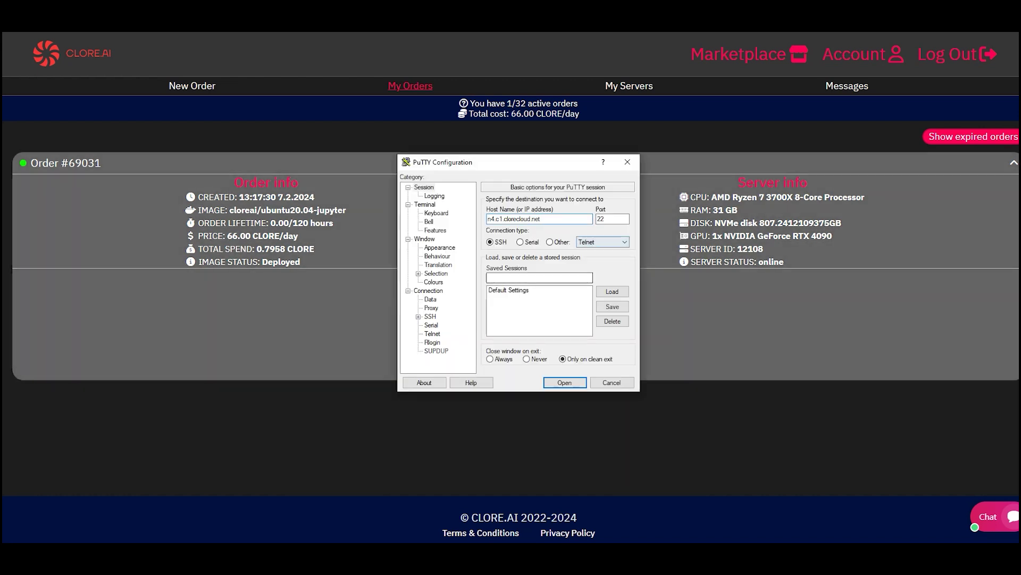
{"action": "left_click_drag", "start_coordinate": [611, 219], "coordinate": [596, 218]}
{"action": "key", "text": "ctrl+v"}
{"action": "key", "text": "Return"}
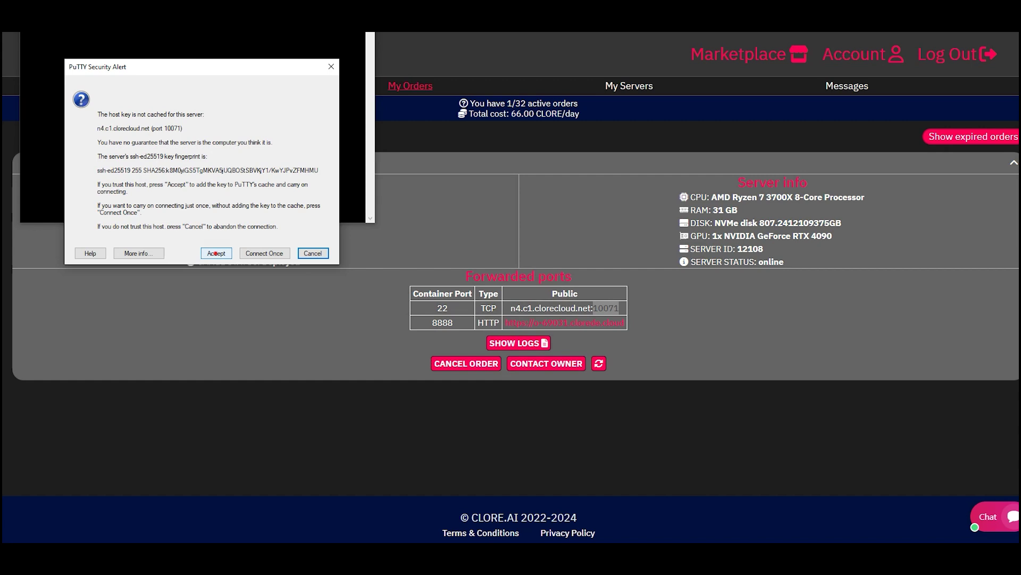
{"action": "left_click", "coordinate": [216, 252]}
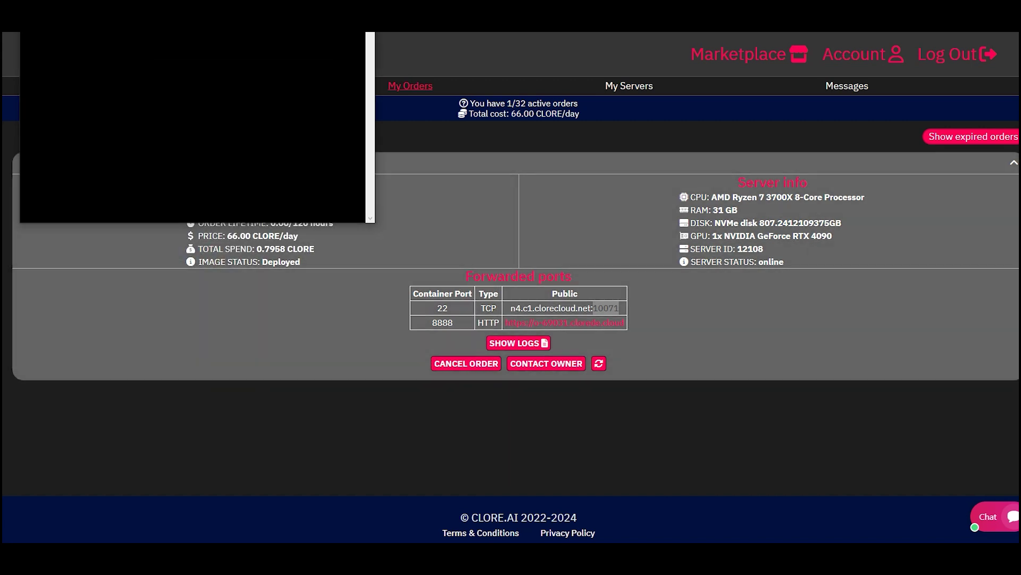
Move the PuTTY session window into view and enter root as the login name
{"action": "left_click_drag", "start_coordinate": [223, 7], "coordinate": [479, 199]}
{"action": "type", "text": "ro"}
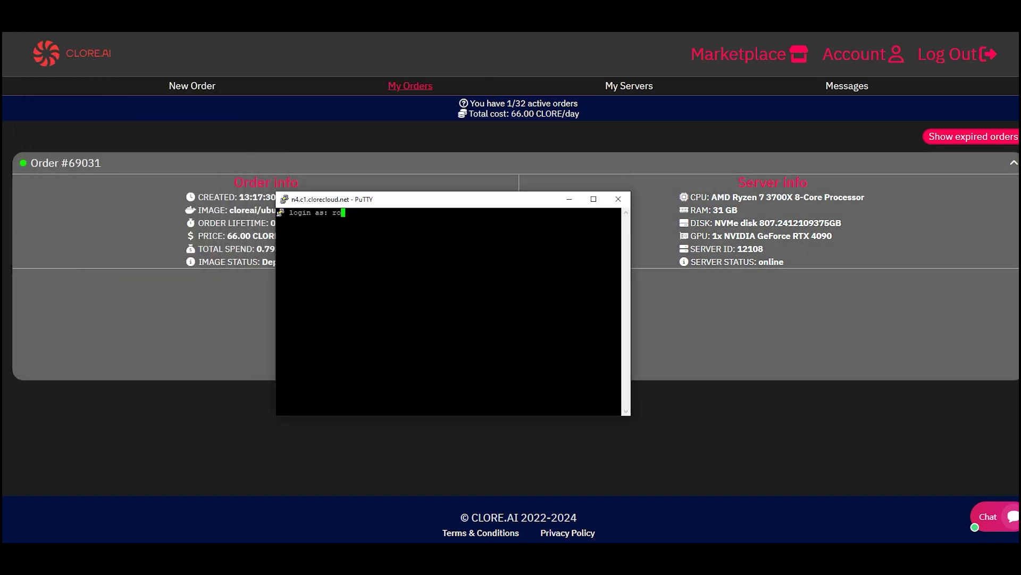
{"action": "type", "text": "ot"}
{"action": "key", "text": "Return"}
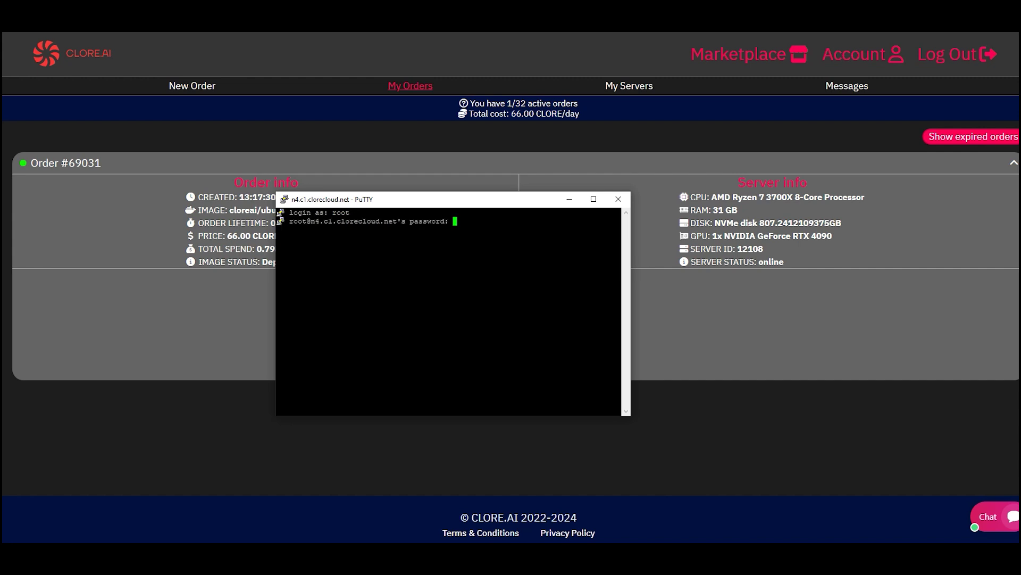
Copy the SSH password from the Notepad notes and enter it at PuTTY's password prompt to log in
{"action": "key", "text": "alt+Tab"}
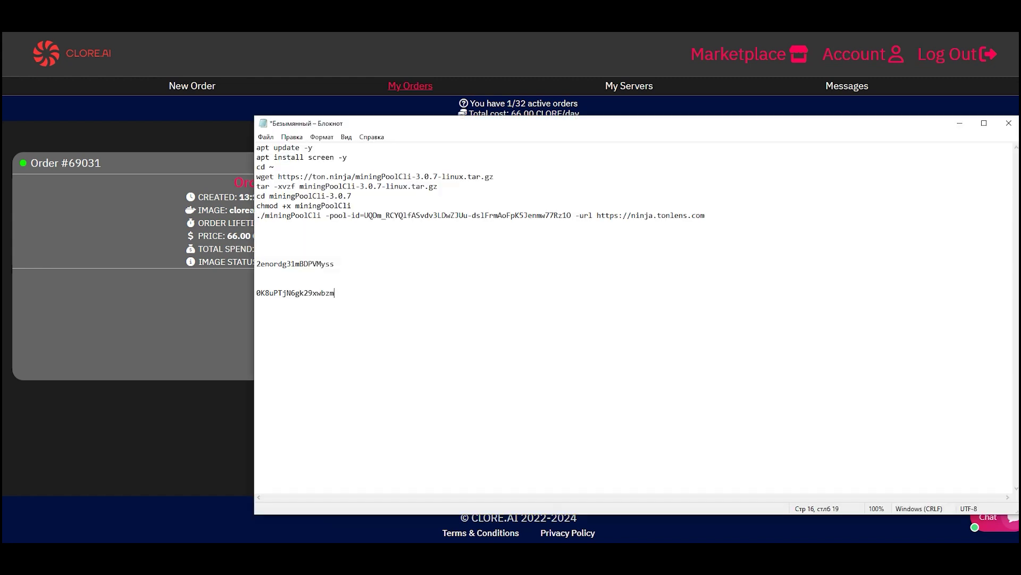
{"action": "key", "text": "shift+Left"}
{"action": "key", "text": "shift+Left"}
{"action": "key", "text": "shift+Left"}
{"action": "key", "text": "shift+Left"}
{"action": "key", "text": "shift+Left"}
{"action": "key", "text": "shift+Left"}
{"action": "key", "text": "shift+Left"}
{"action": "key", "text": "shift+Left"}
{"action": "key", "text": "shift+Left"}
{"action": "key", "text": "shift+Left"}
{"action": "key", "text": "shift+Left"}
{"action": "key", "text": "shift+Left"}
{"action": "key", "text": "shift+Left"}
{"action": "key", "text": "shift+Left"}
{"action": "key", "text": "shift+Left"}
{"action": "key", "text": "shift+Left"}
{"action": "key", "text": "shift+Left"}
{"action": "key", "text": "shift+Left"}
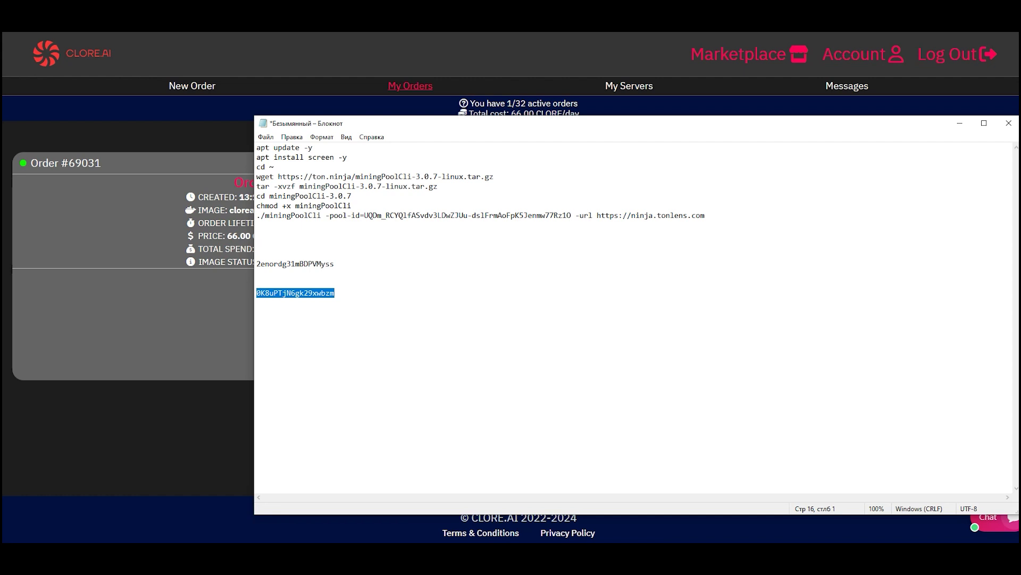
{"action": "key", "text": "alt+Tab"}
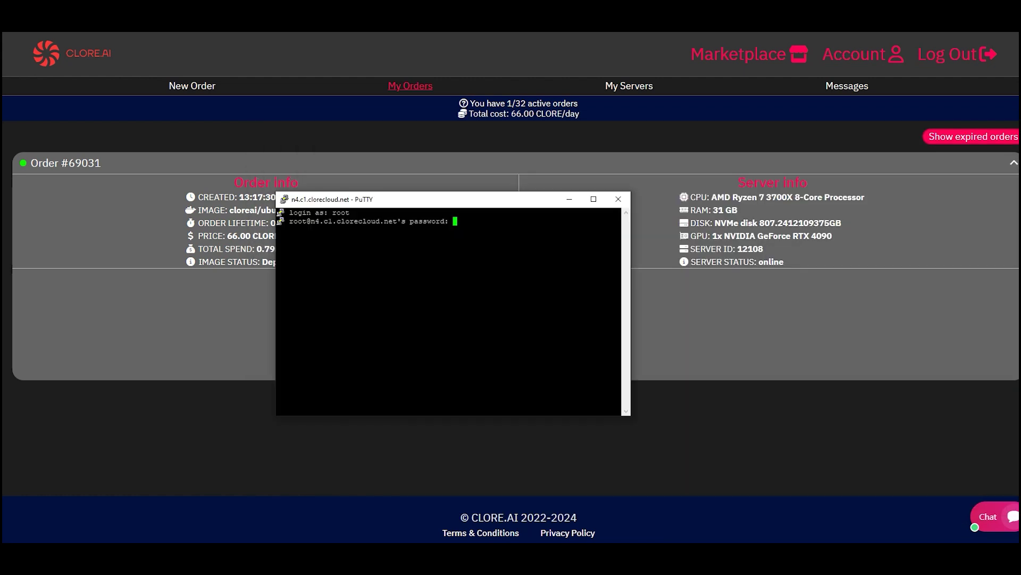
{"action": "key", "text": "Return"}
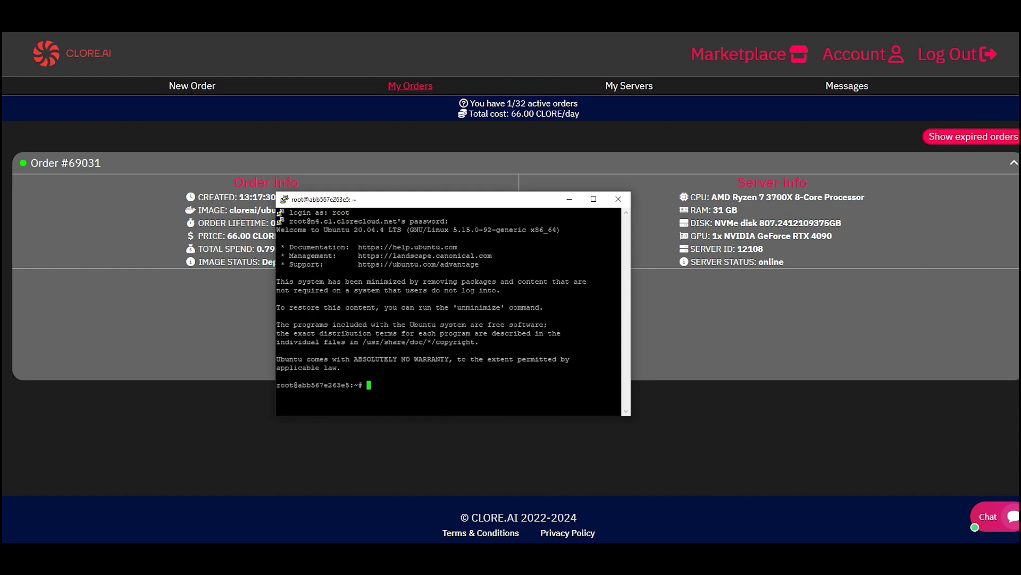
Run nvidia-smi in the SSH session to check the server's GPU
{"action": "type", "text": "nvidia-smi"}
{"action": "key", "text": "Return"}
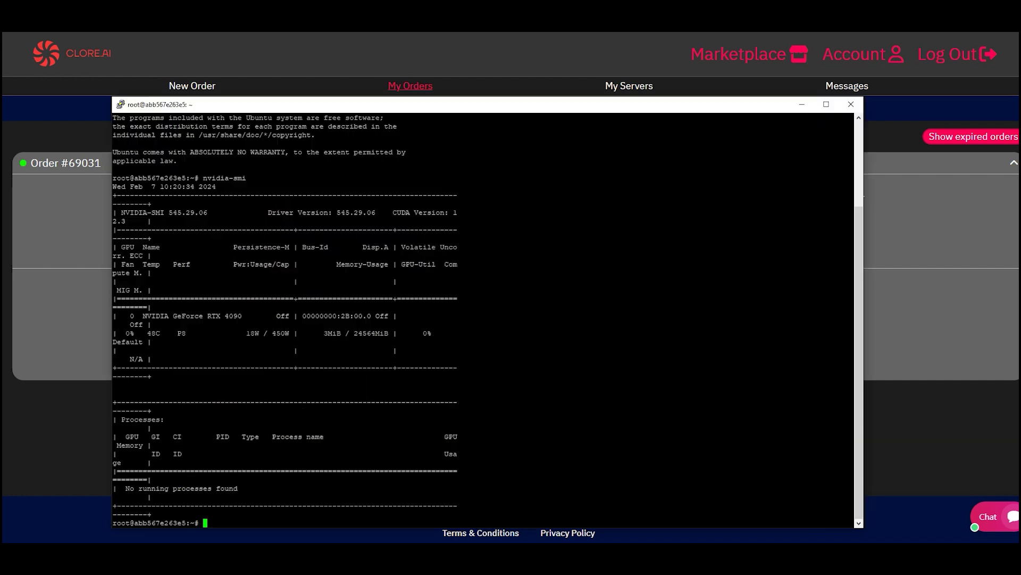
Run apt update -y with the command from the notes and install screen with apt install screen -y
{"action": "key", "text": "alt+Tab"}
{"action": "left_click_drag", "start_coordinate": [360, 108], "coordinate": [377, 59]}
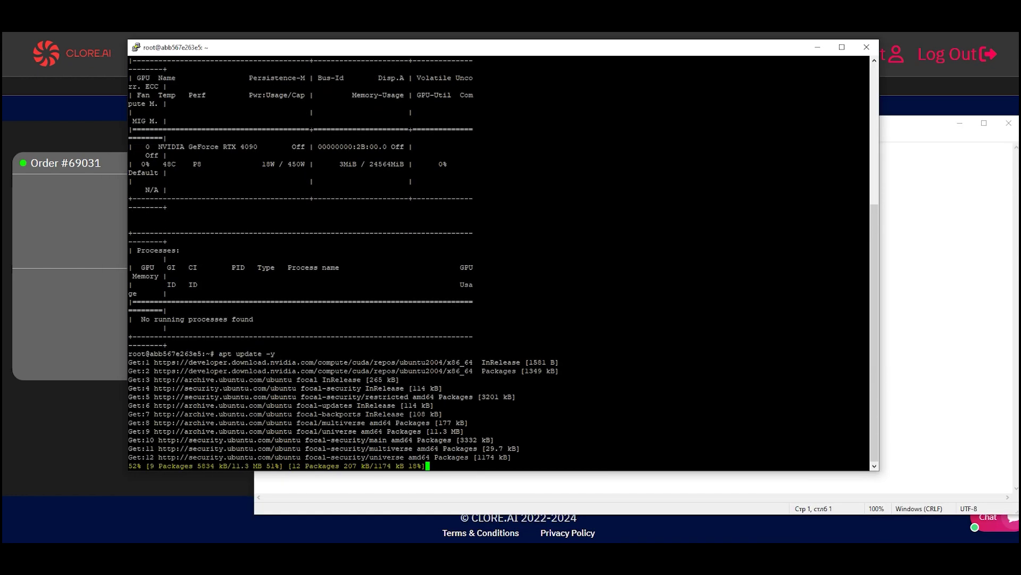
{"action": "type", "text": "apt install screen -y"}
{"action": "key", "text": "Return"}
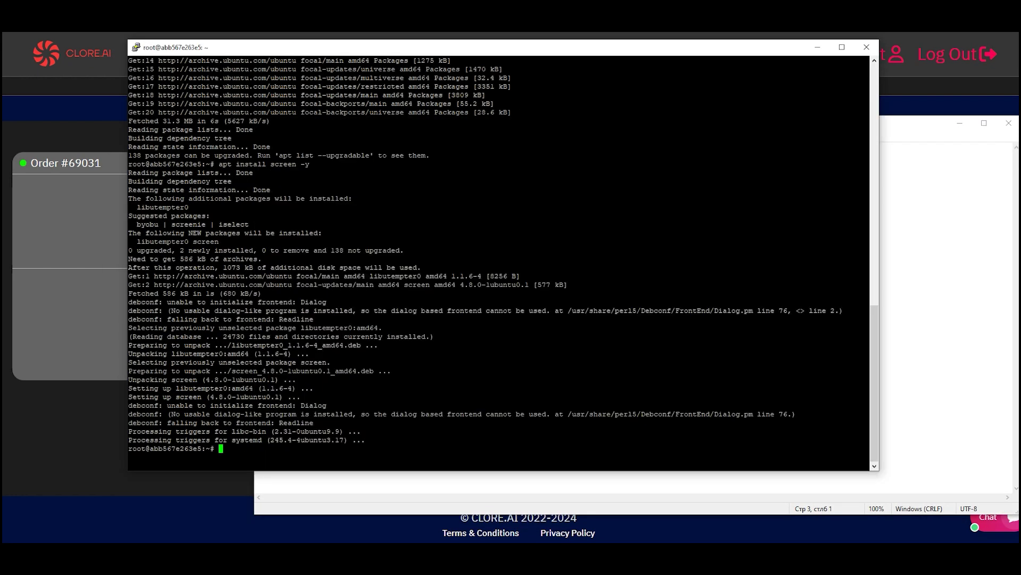
Download miningPoolCli-3.0.7-linux.tar.gz from ton.ninja into the home directory with wget and extract it with tar -xvzf
{"action": "key", "text": "alt+Tab"}
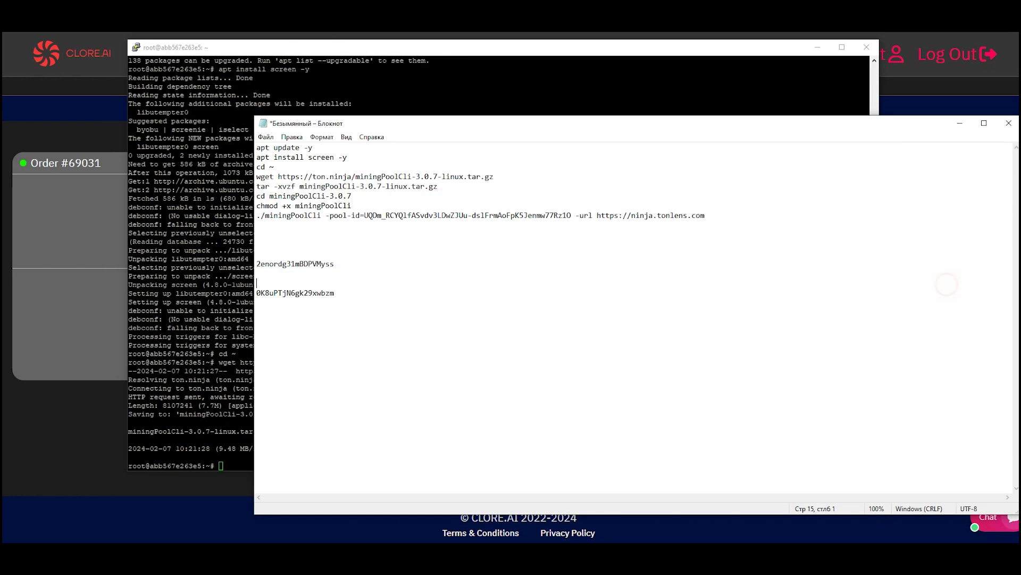
{"action": "left_click", "coordinate": [263, 458]}
{"action": "key", "text": "Return"}
{"action": "key", "text": "alt+Tab"}
Change into the miningPoolCli-3.0.7 directory and make miningPoolCli executable with chmod +x
{"action": "left_click_drag", "start_coordinate": [257, 197], "coordinate": [352, 196]}
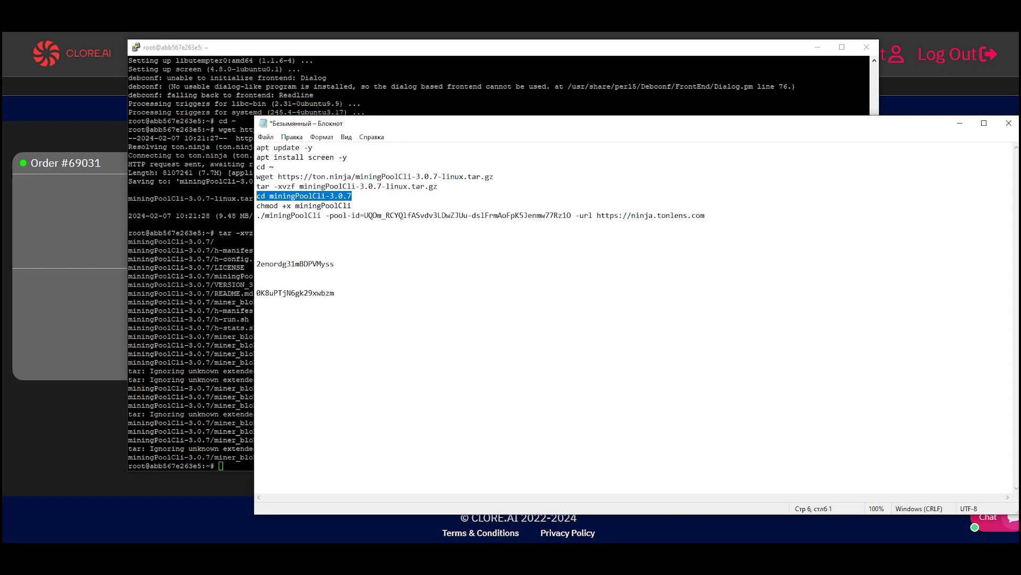
{"action": "key", "text": "Return"}
{"action": "key", "text": "alt+Tab"}
{"action": "key", "text": "Return"}
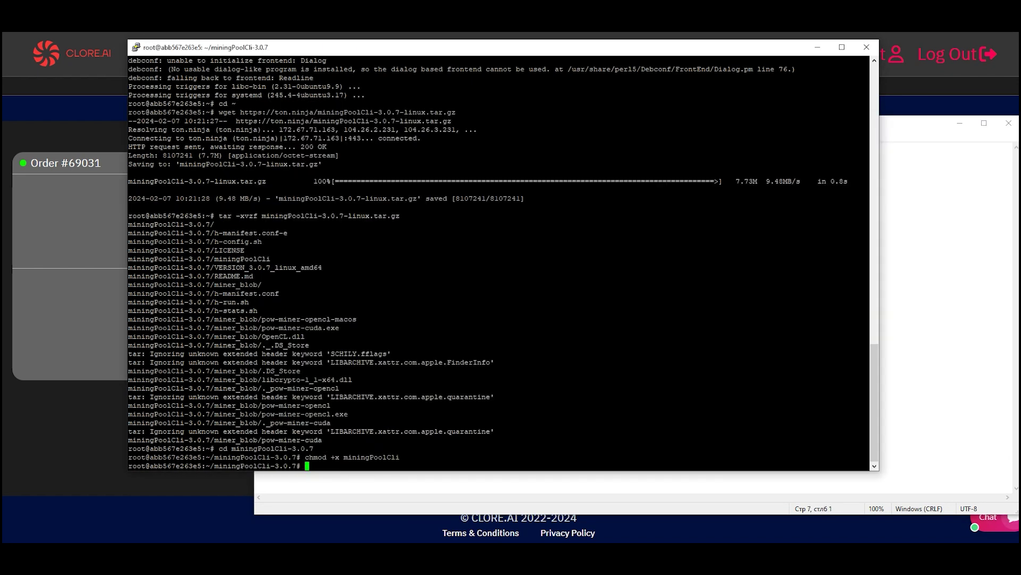
{"action": "key", "text": "alt+Tab"}
{"action": "left_click_drag", "start_coordinate": [257, 215], "coordinate": [706, 216]}
{"action": "key", "text": "ctrl+c"}
{"action": "key", "text": "alt+Tab"}
{"action": "key", "text": "shift+Insert"}
{"action": "key", "text": "Return"}
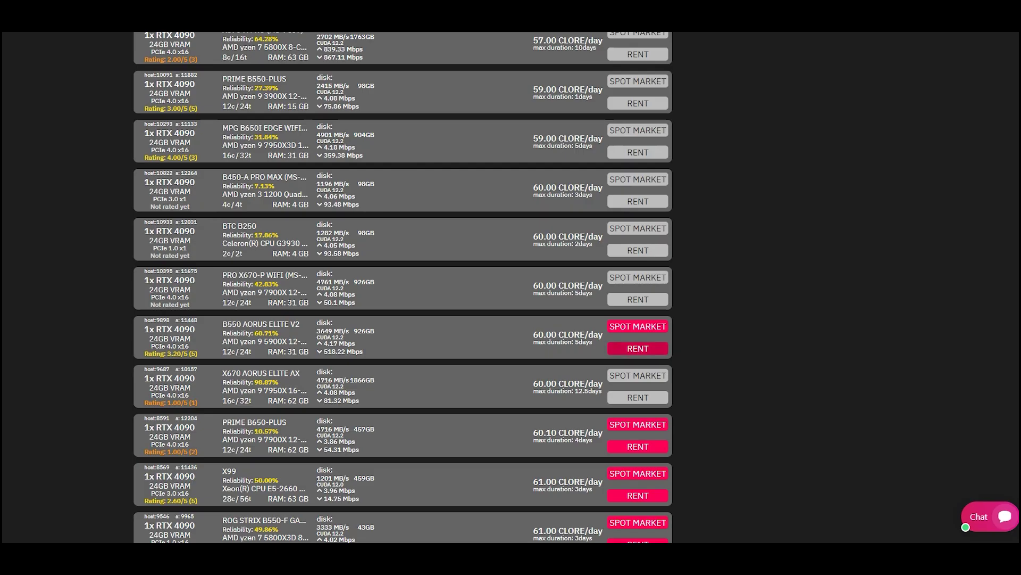
Choose the B550 AORUS ELITE V2 RTX 4090 server at 60.00 CLORE/day for rent and select the Hive OS image
{"action": "left_click", "coordinate": [638, 349]}
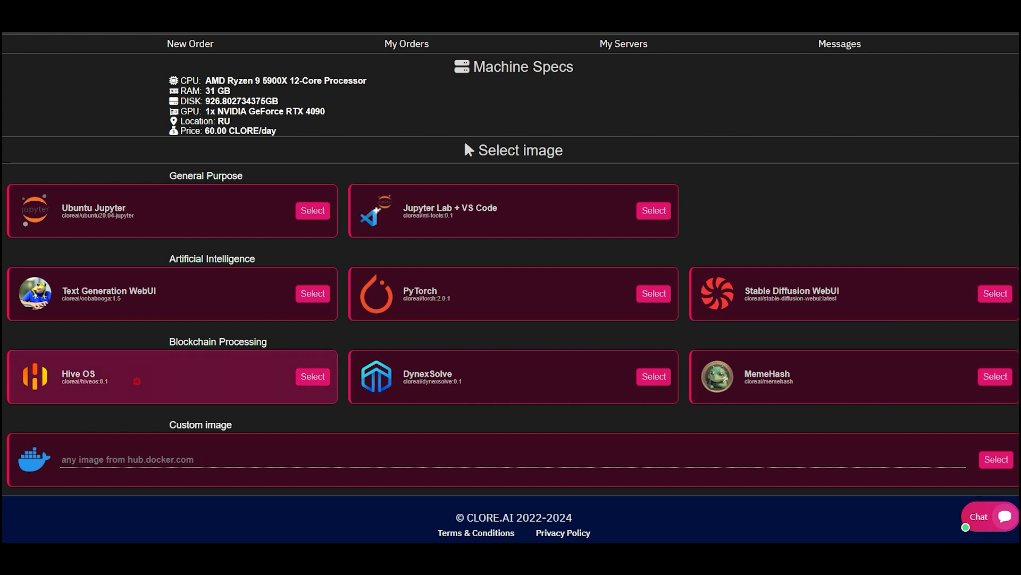
{"action": "left_click", "coordinate": [313, 376]}
{"action": "left_click", "coordinate": [61, 344]}
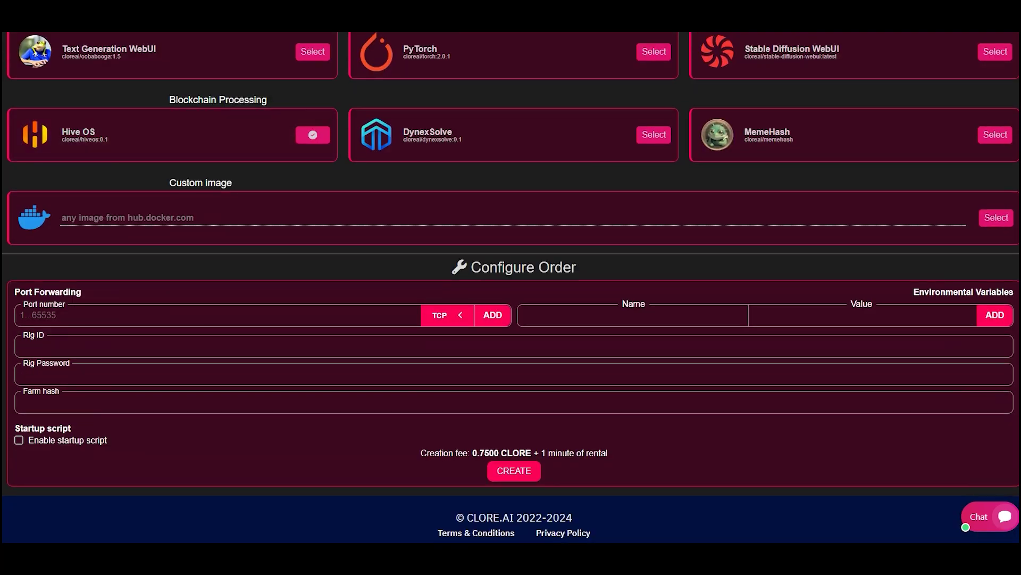
{"action": "left_click", "coordinate": [65, 373]}
{"action": "left_click", "coordinate": [69, 401]}
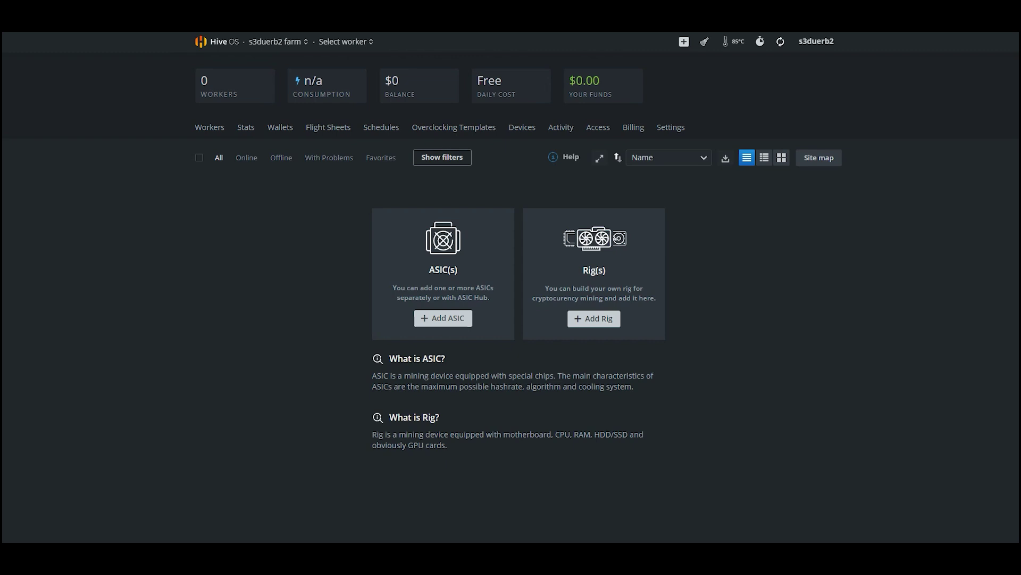
Add a new rig to the Hive OS farm and open the rig's settings
{"action": "left_click", "coordinate": [594, 318]}
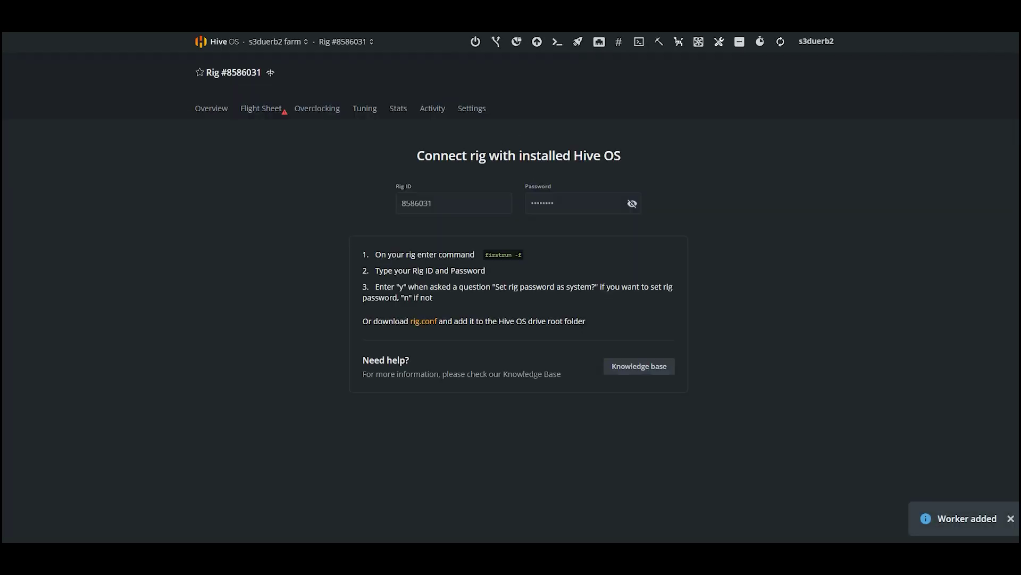
{"action": "left_click", "coordinate": [467, 108]}
Copy the rig ID from Hive OS into the Clore order's Rig ID field and enable the startup script
{"action": "double_click", "coordinate": [496, 153]}
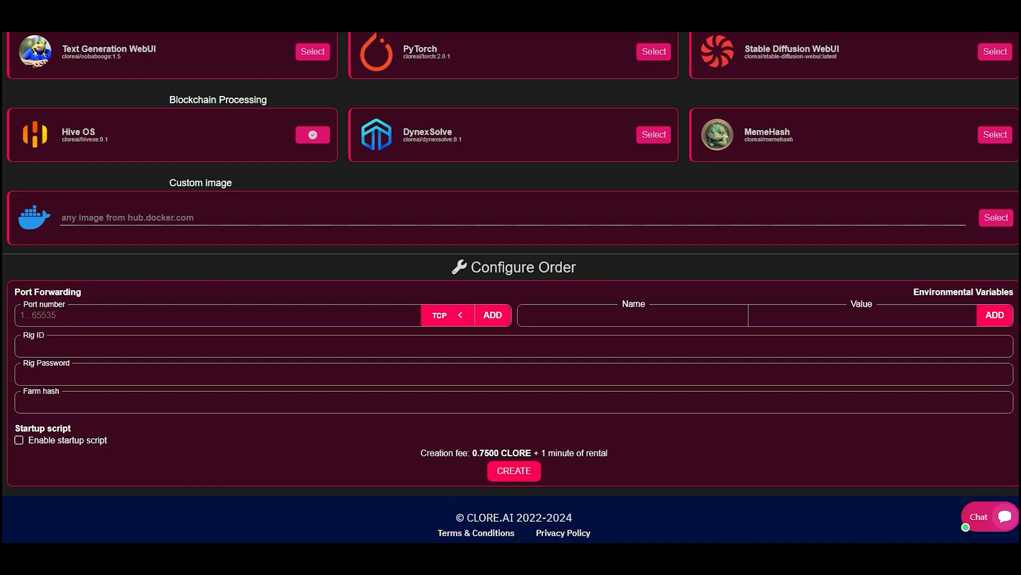
{"action": "key", "text": "ctrl+v"}
{"action": "left_click", "coordinate": [18, 438]}
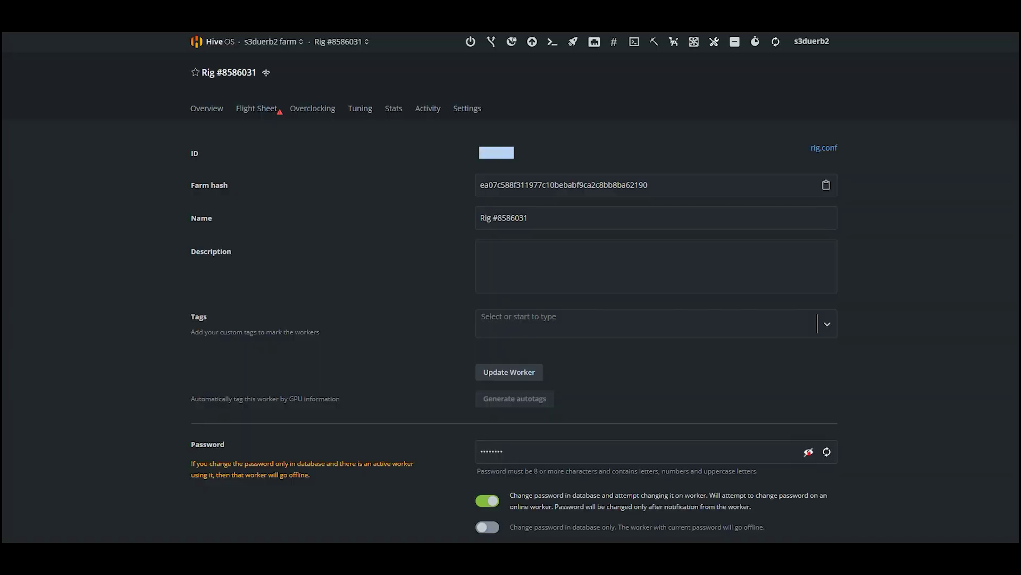
Copy the rig password and farm hash from Hive OS into the Rig Password and Farm hash fields of the Clore order
{"action": "double_click", "coordinate": [496, 451]}
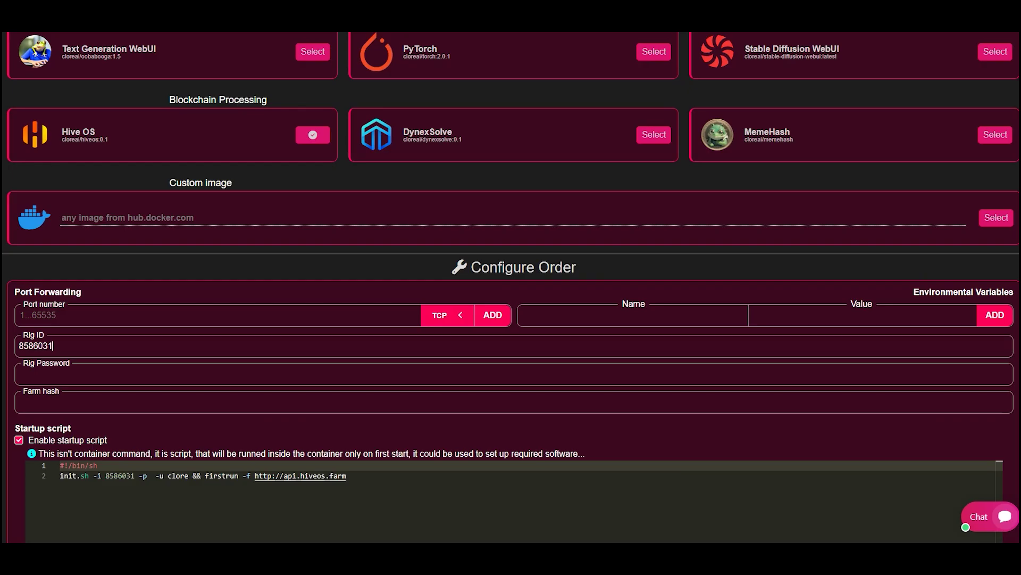
{"action": "key", "text": "ctrl+v"}
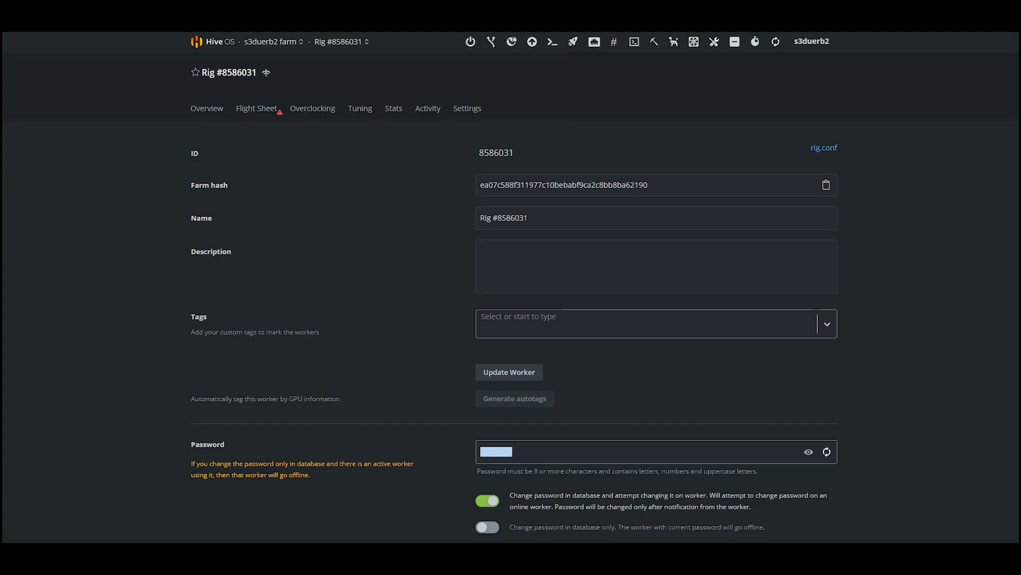
{"action": "double_click", "coordinate": [564, 185]}
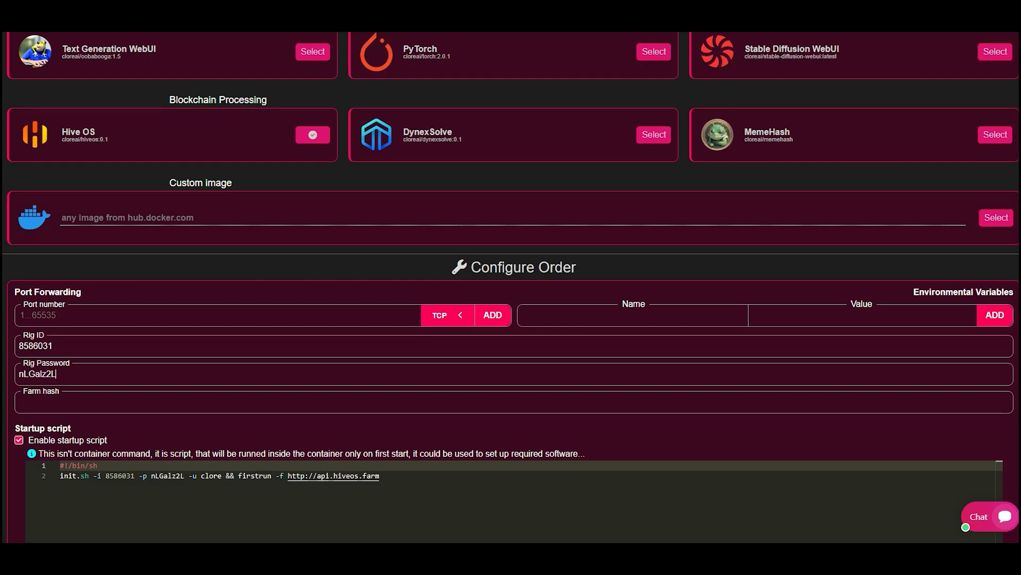
{"action": "key", "text": "ctrl+v"}
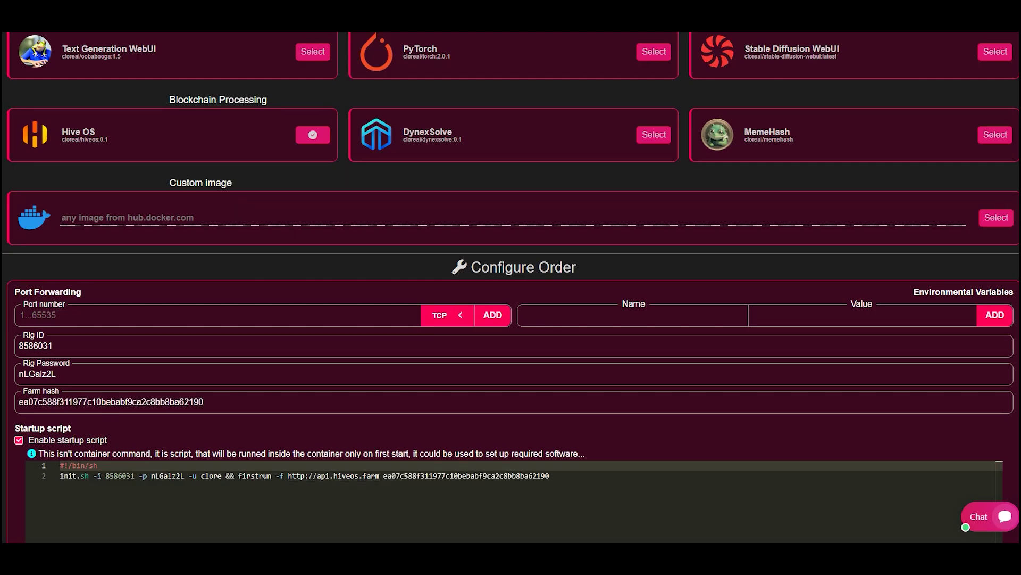
Create the order for the Hive OS server
{"action": "scroll", "coordinate": [511, 372], "scroll_direction": "down", "scroll_amount": 3}
{"action": "left_click", "coordinate": [511, 472]}
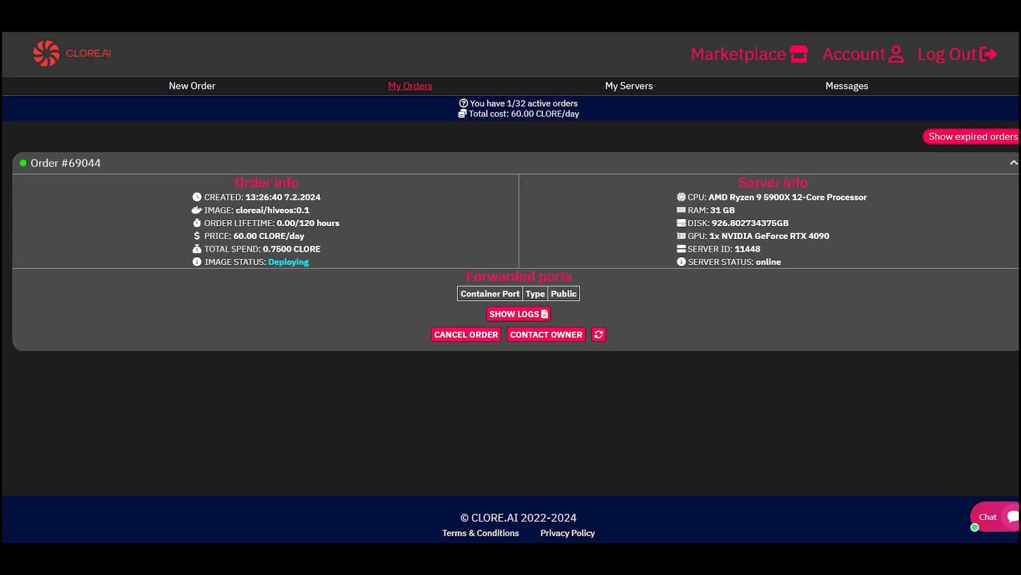
Check the deployment logs and the image status of the Hive OS order
{"action": "left_click", "coordinate": [511, 314]}
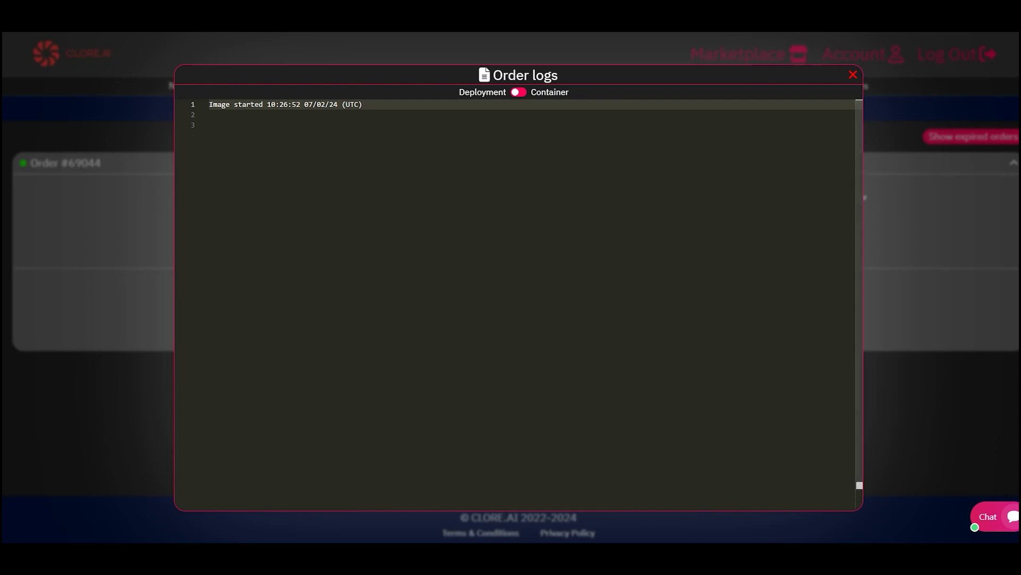
{"action": "left_click_drag", "start_coordinate": [209, 104], "coordinate": [284, 104]}
{"action": "left_click", "coordinate": [284, 104]}
{"action": "left_click", "coordinate": [853, 75]}
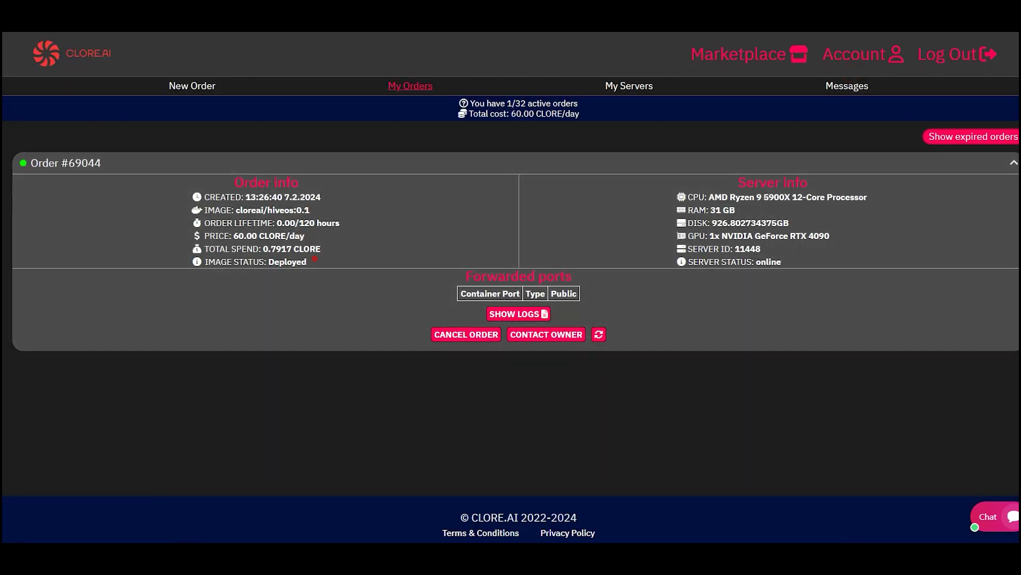
{"action": "left_click_drag", "start_coordinate": [314, 260], "coordinate": [208, 261]}
{"action": "left_click", "coordinate": [235, 261]}
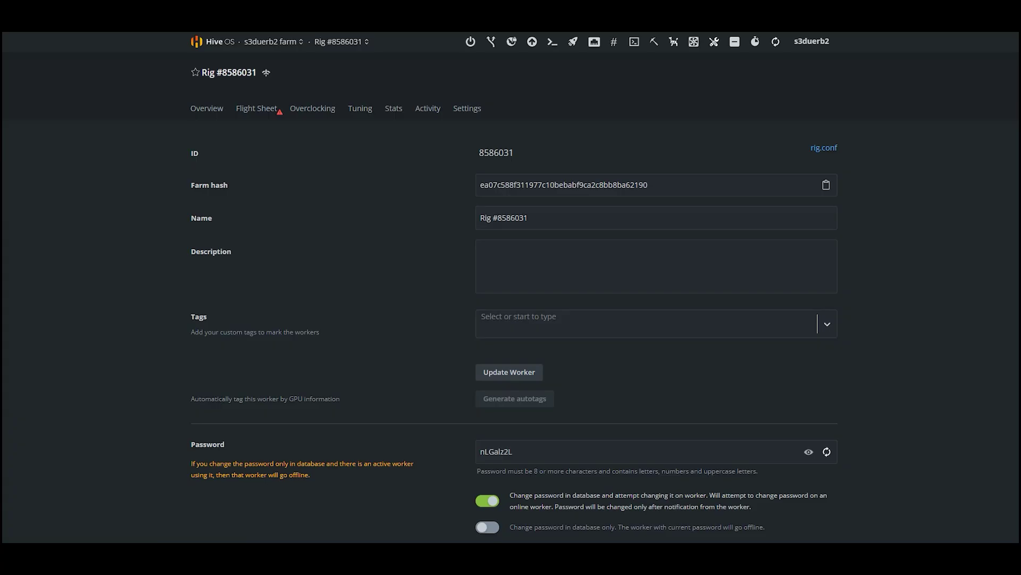
Open the new worker in the Hive OS farm and apply the clore test flight sheet to it
{"action": "left_click", "coordinate": [277, 39]}
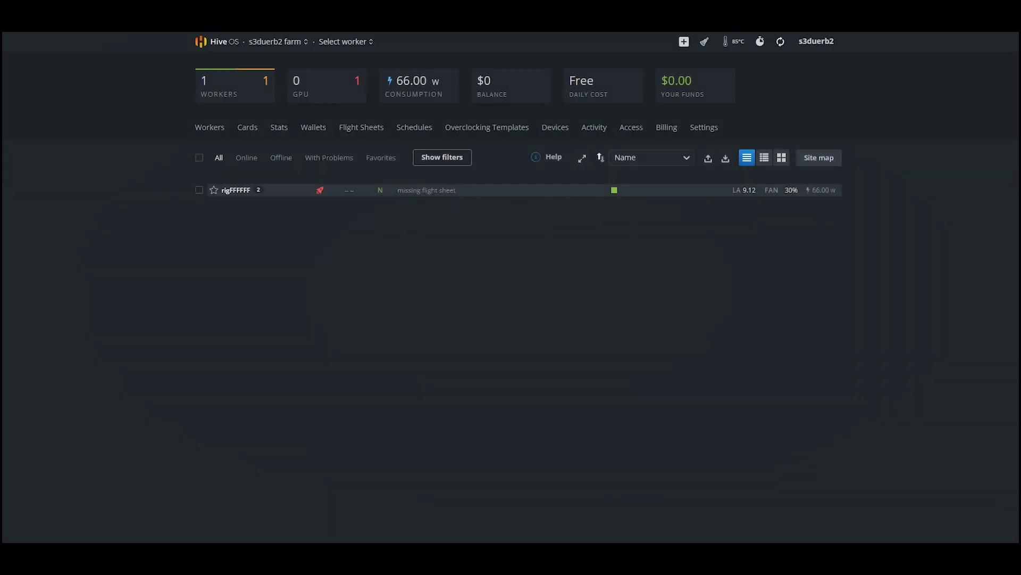
{"action": "left_click", "coordinate": [235, 190]}
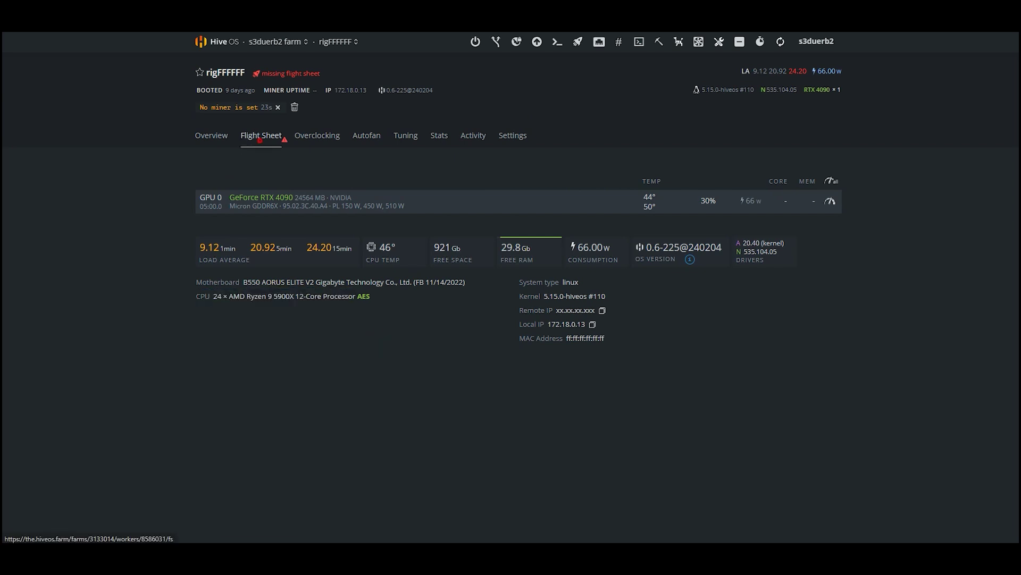
{"action": "left_click", "coordinate": [260, 139]}
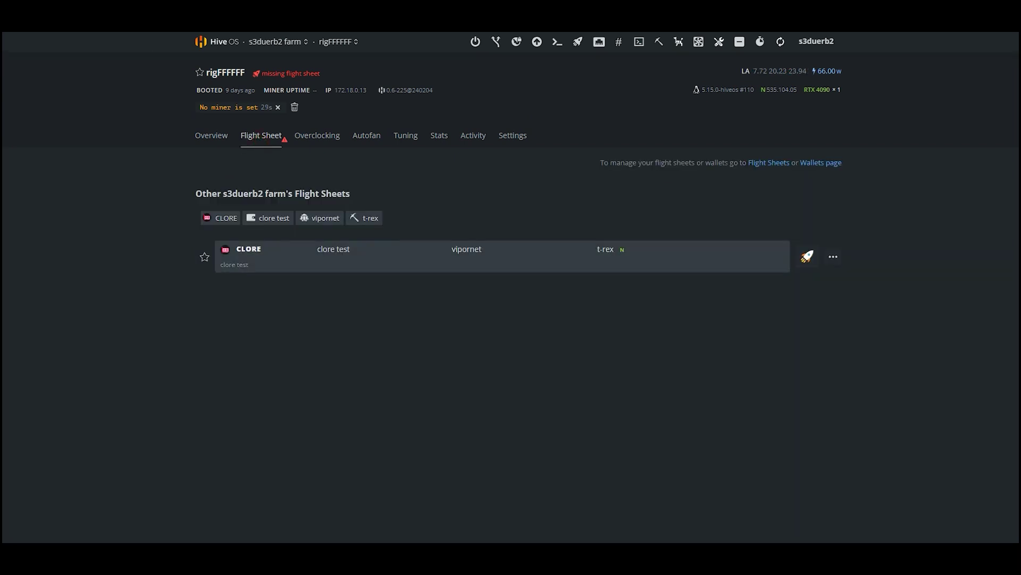
{"action": "left_click", "coordinate": [807, 257]}
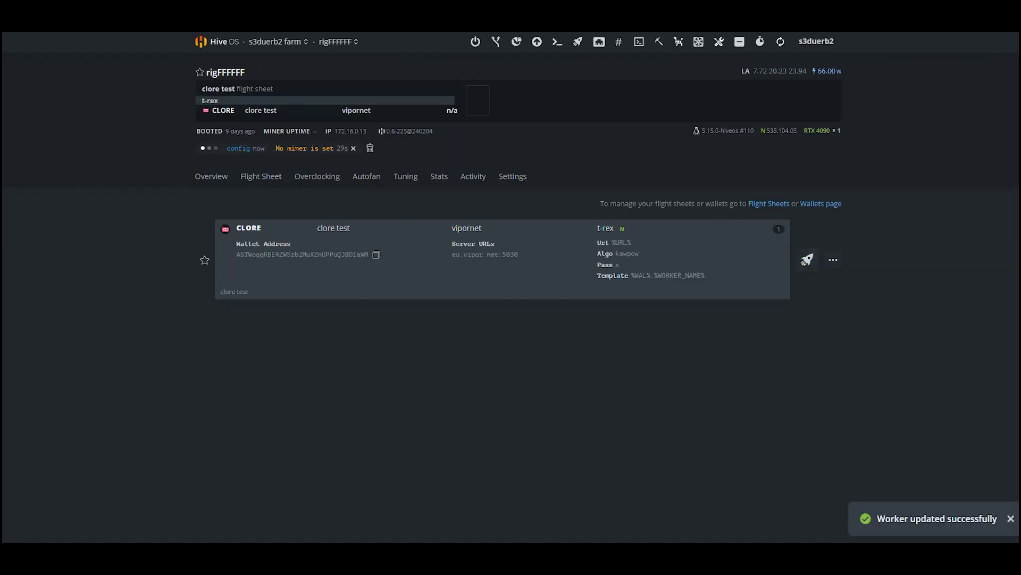
Open a Hive Shell session on the rig and run miner start
{"action": "left_click", "coordinate": [658, 42]}
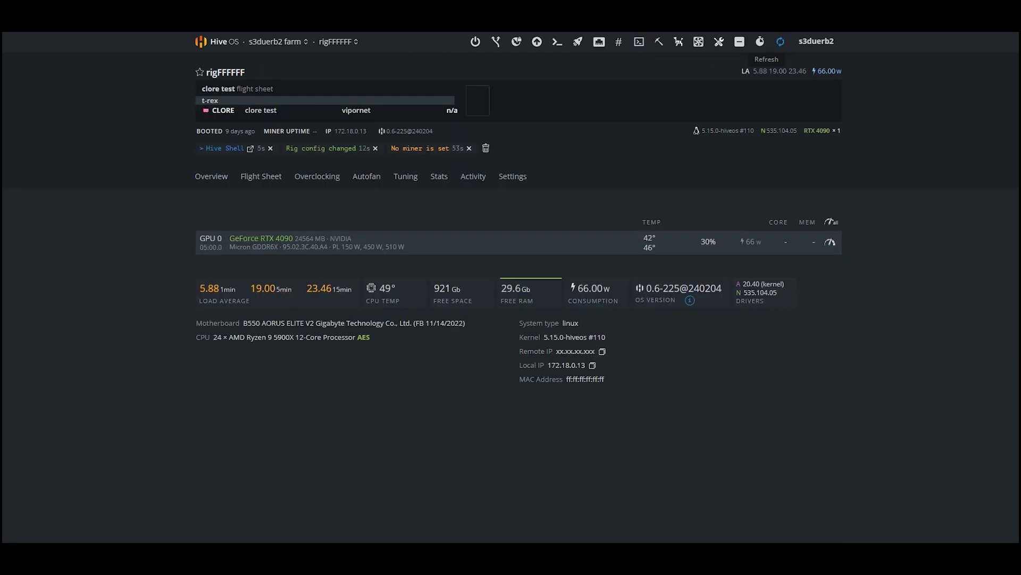
{"action": "left_click", "coordinate": [228, 149]}
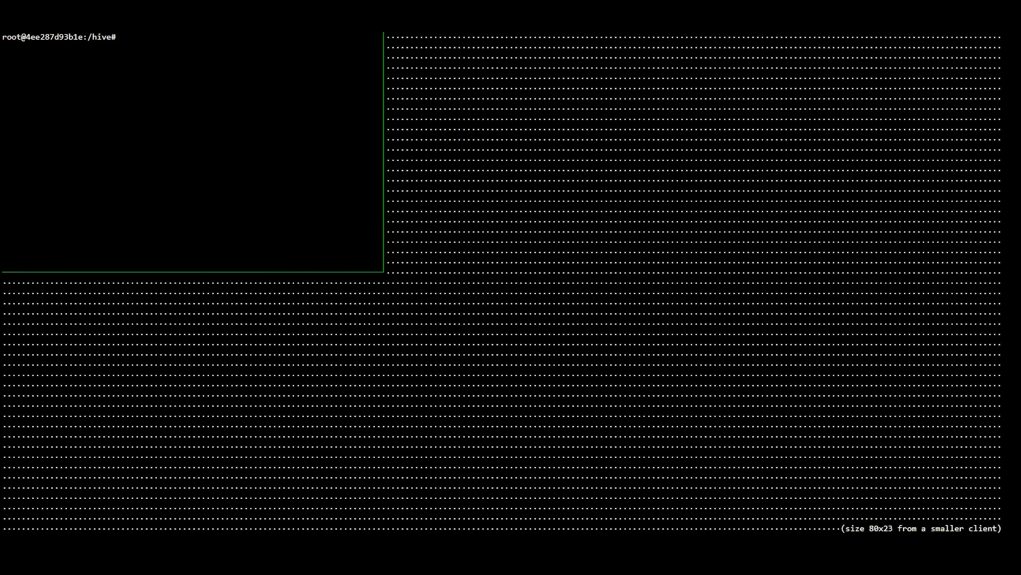
{"action": "type", "text": "iner start"}
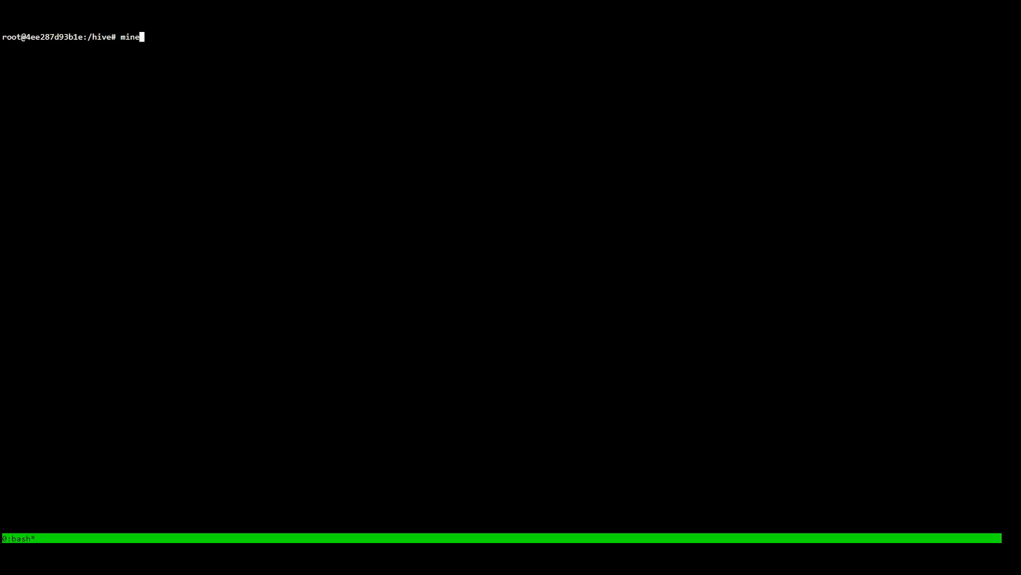
{"action": "key", "text": "Return"}
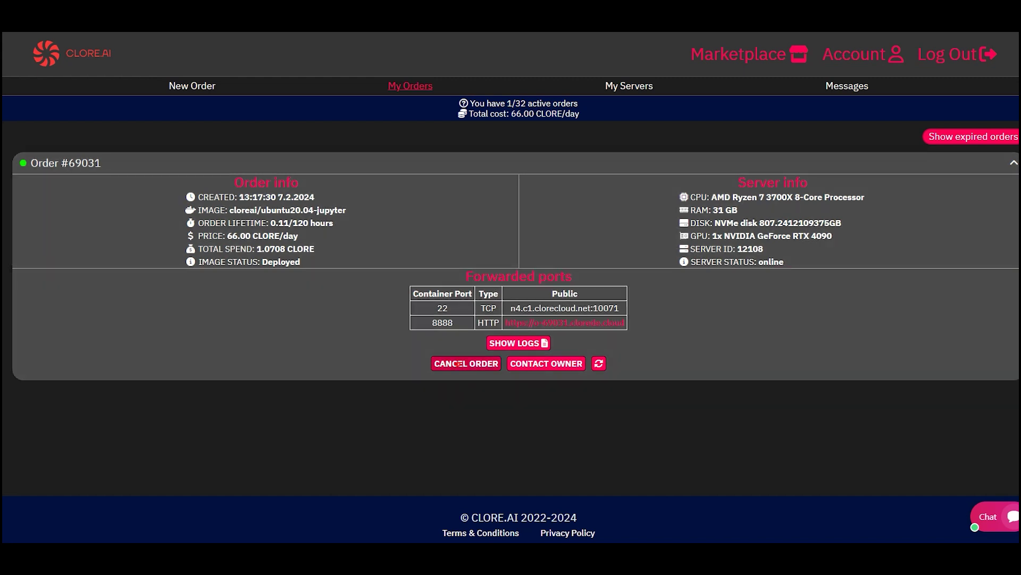
Cancel the ubuntu20.04-jupyter order on Clore.ai and close the cancellation dialog
{"action": "left_click", "coordinate": [466, 364]}
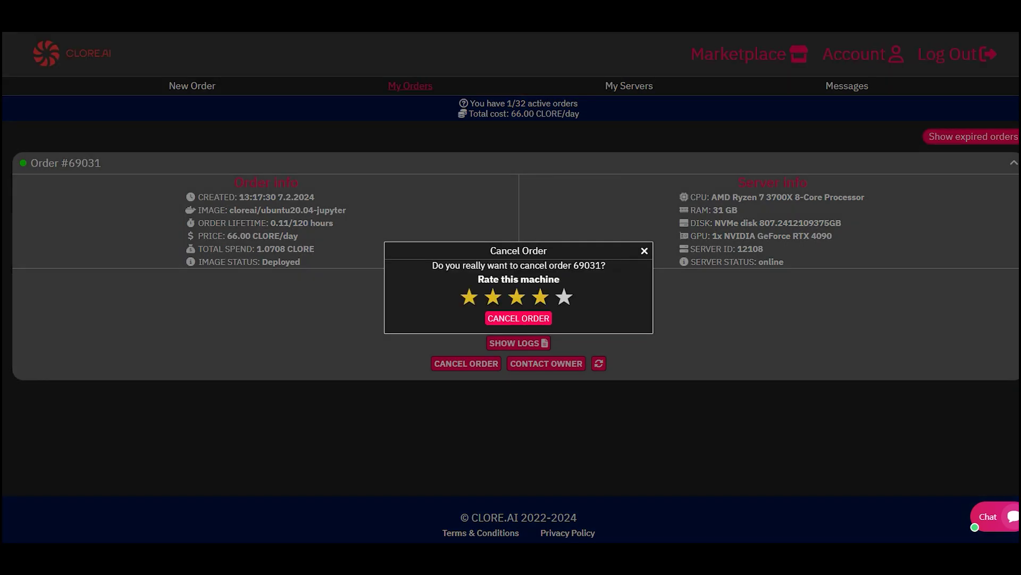
{"action": "left_click", "coordinate": [519, 318]}
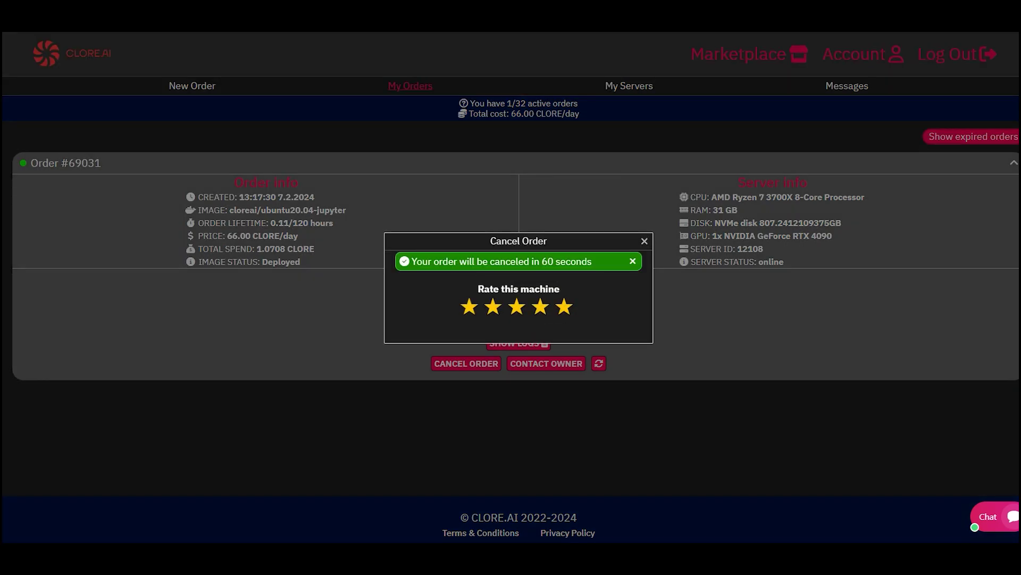
{"action": "left_click", "coordinate": [644, 240]}
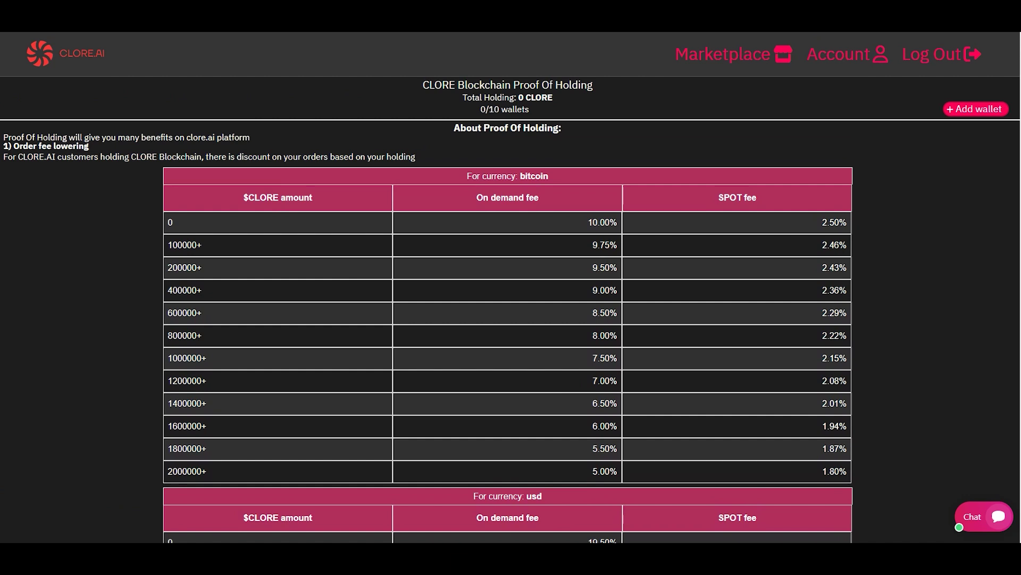
Open the Proof of Holding page from the CLORE Blockchain balance and bring up the Add wallet form
{"action": "key", "text": "alt+Left"}
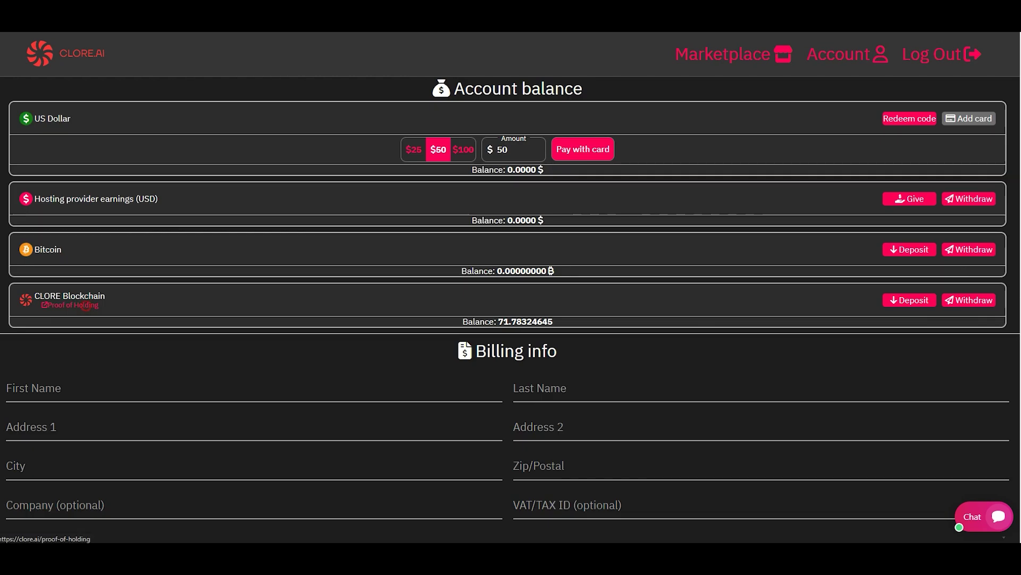
{"action": "left_click", "coordinate": [69, 304]}
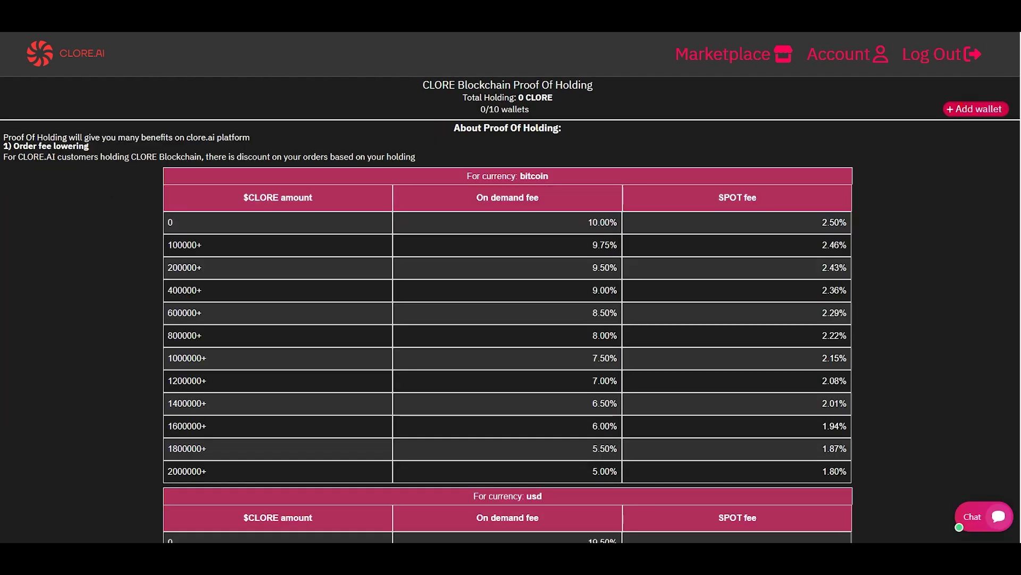
{"action": "left_click", "coordinate": [976, 108]}
{"action": "key", "text": "Tab"}
{"action": "key", "text": "Tab"}
{"action": "key", "text": "Tab"}
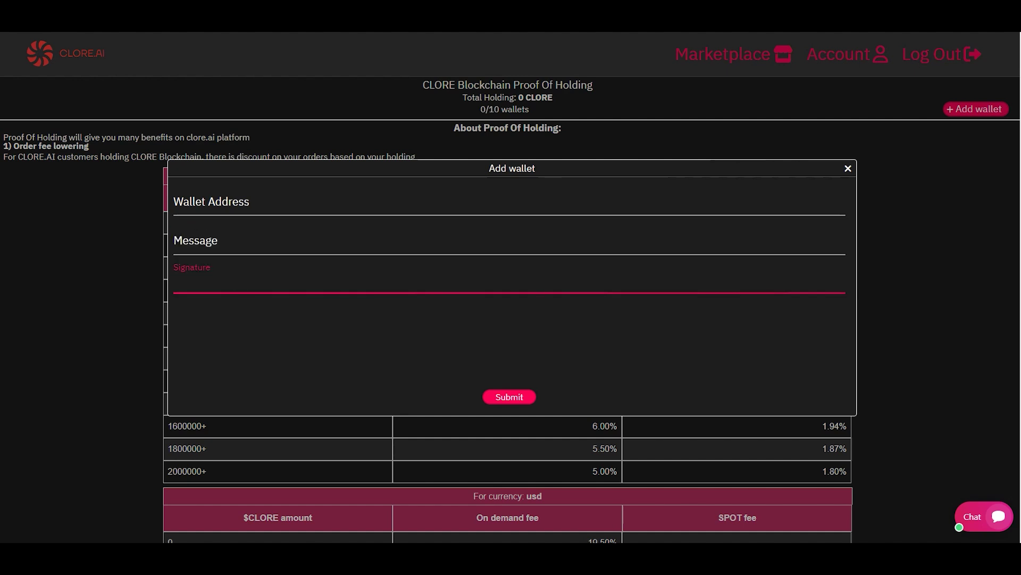
{"action": "key", "text": "Escape"}
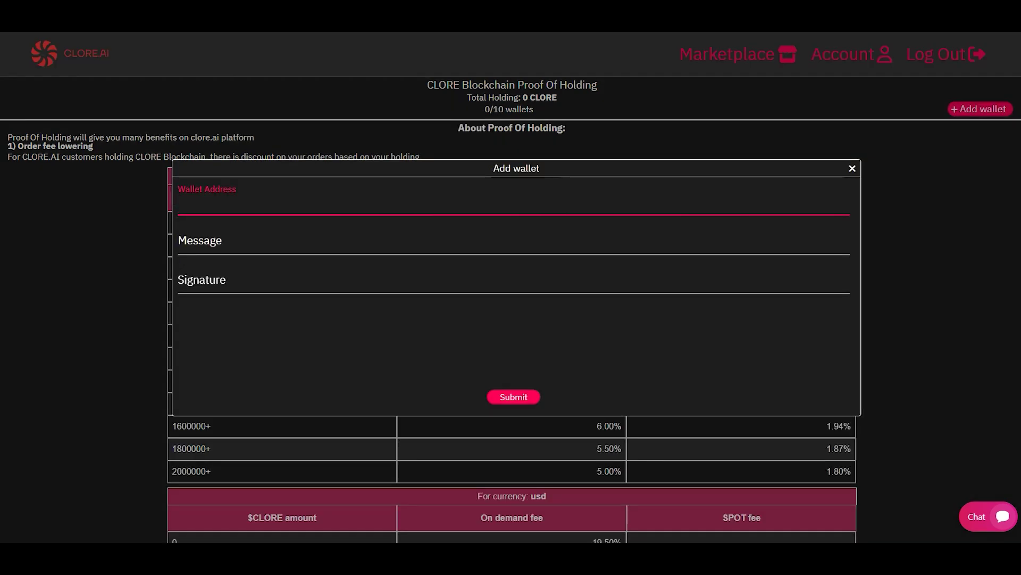
Switch to the Clore Core wallet and create a new receiving address labelled test1
{"action": "key", "text": "alt+Tab"}
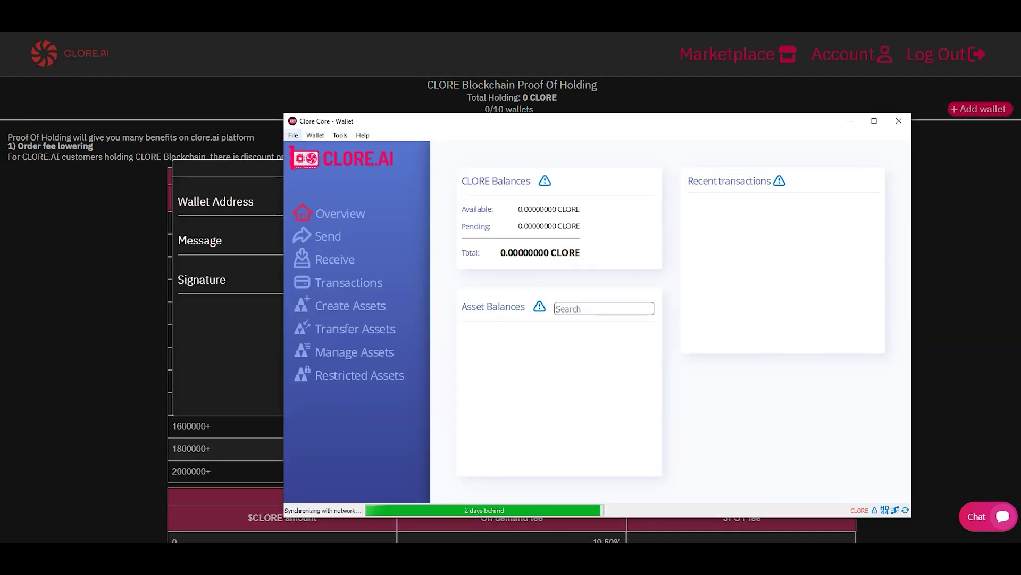
{"action": "left_click", "coordinate": [293, 136]}
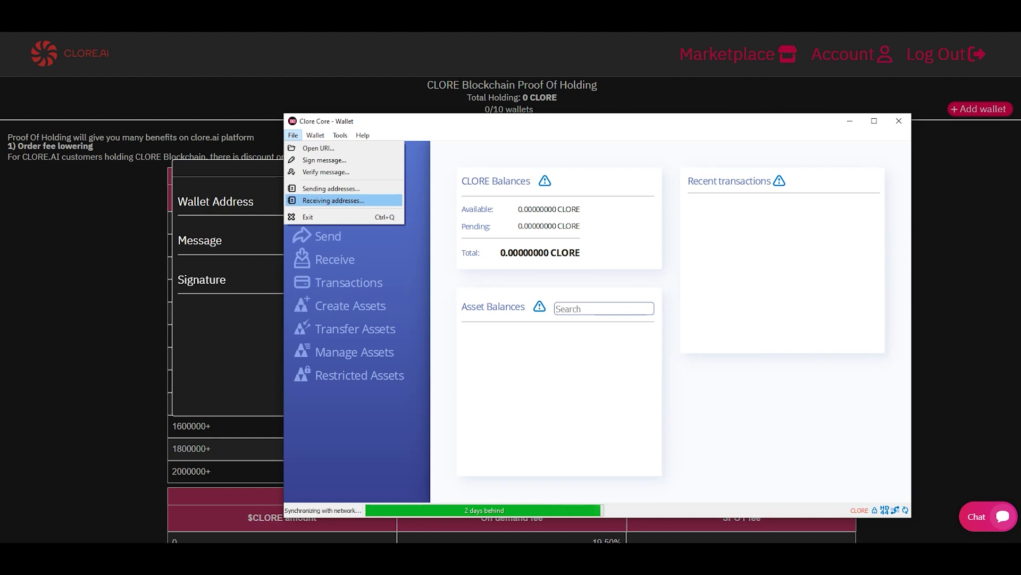
{"action": "left_click", "coordinate": [333, 200]}
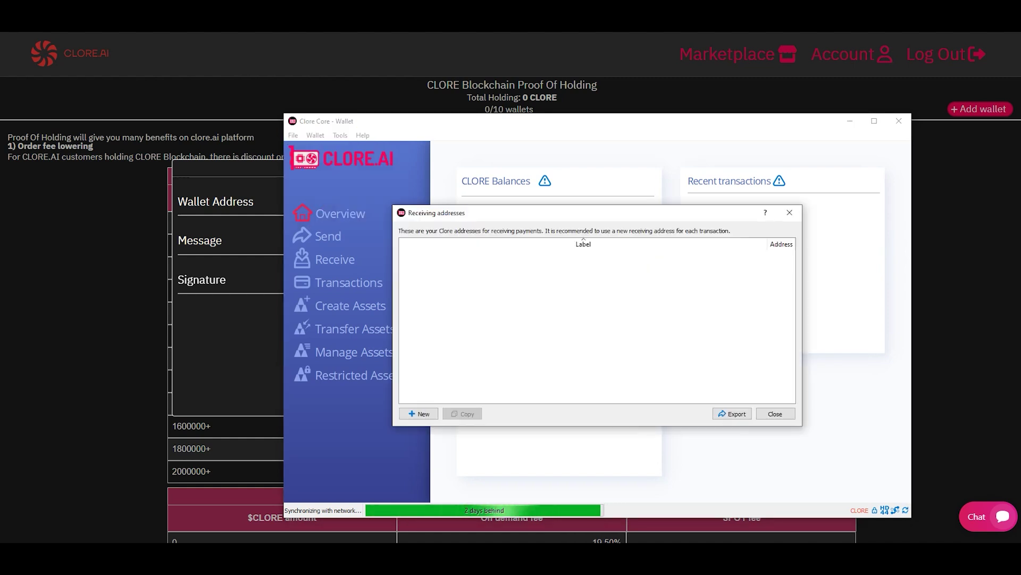
{"action": "left_click", "coordinate": [419, 414]}
{"action": "type", "text": "test1"}
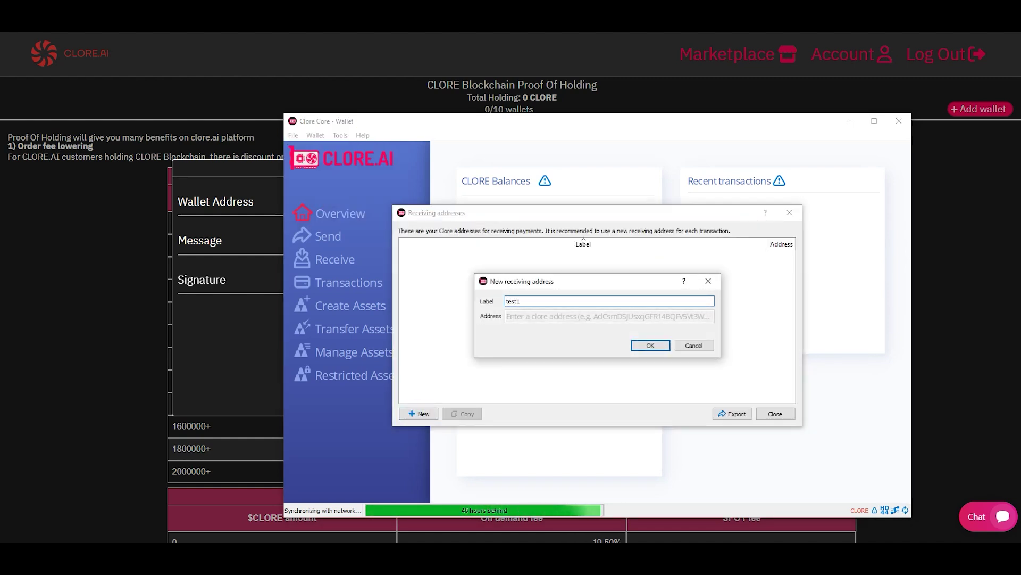
{"action": "key", "text": "Return"}
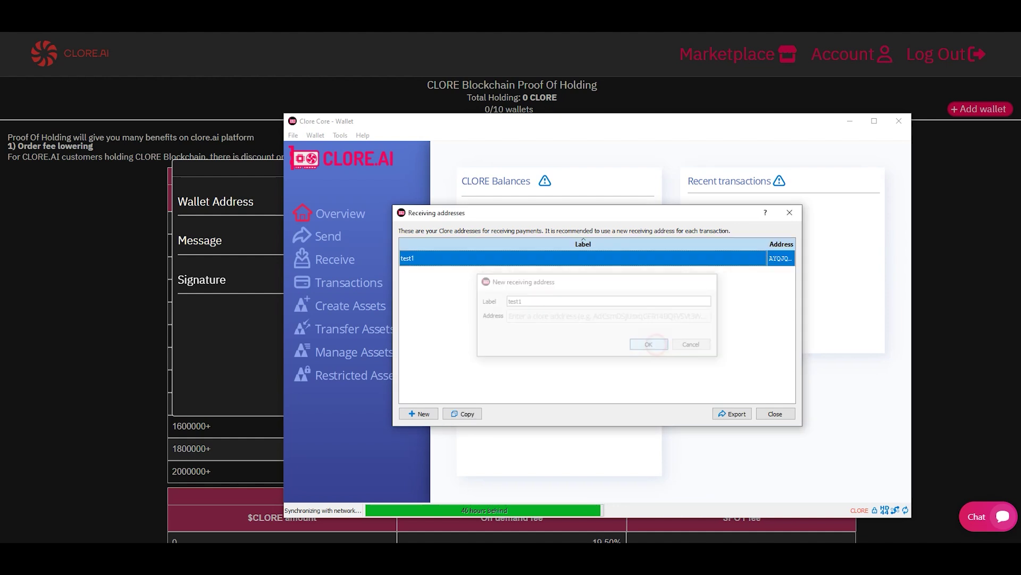
{"action": "left_click", "coordinate": [775, 414]}
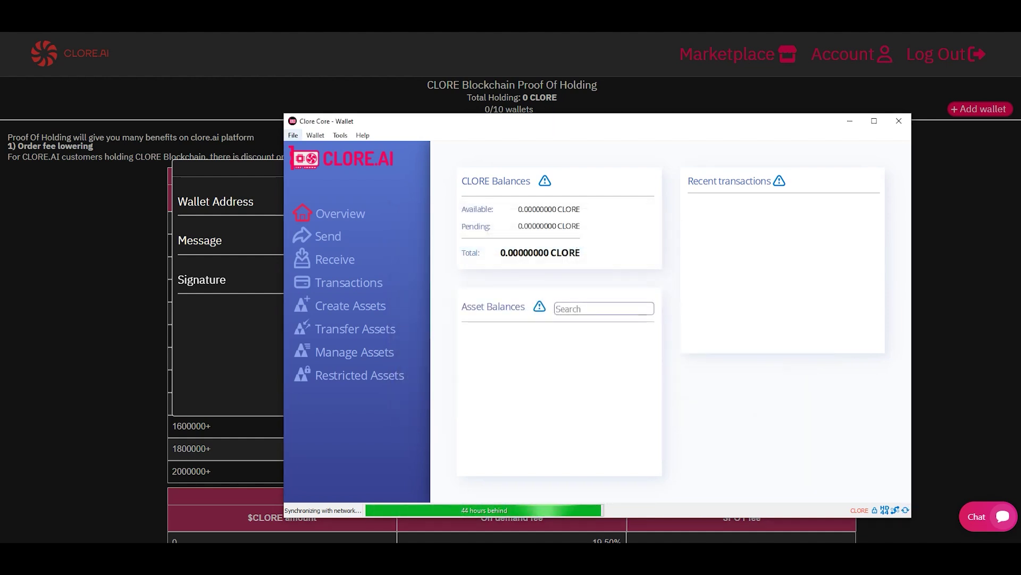
Sign the message "text" in Clore Core with the test1 receiving address
{"action": "left_click", "coordinate": [294, 135]}
{"action": "left_click", "coordinate": [304, 160]}
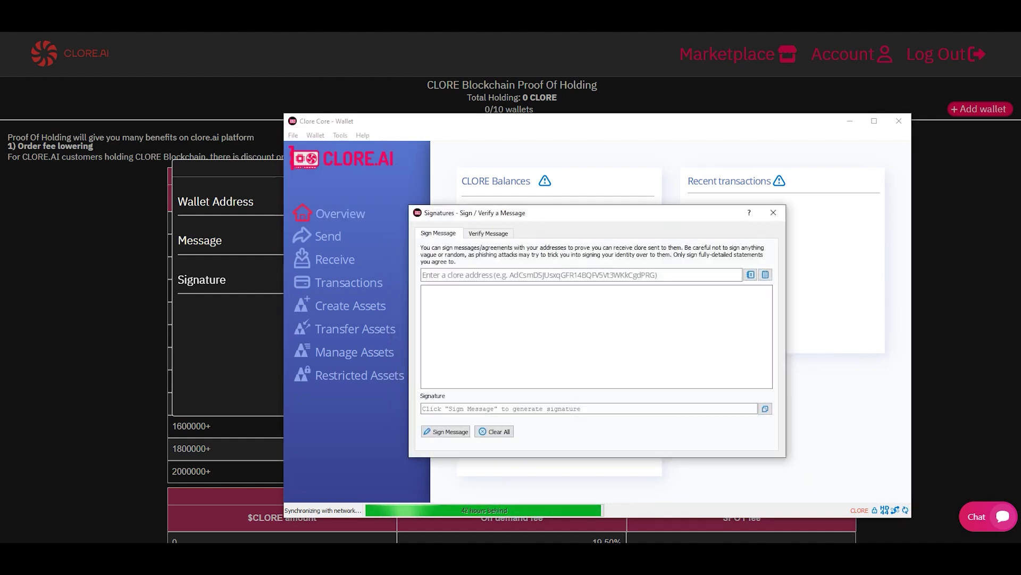
{"action": "left_click", "coordinate": [750, 275]}
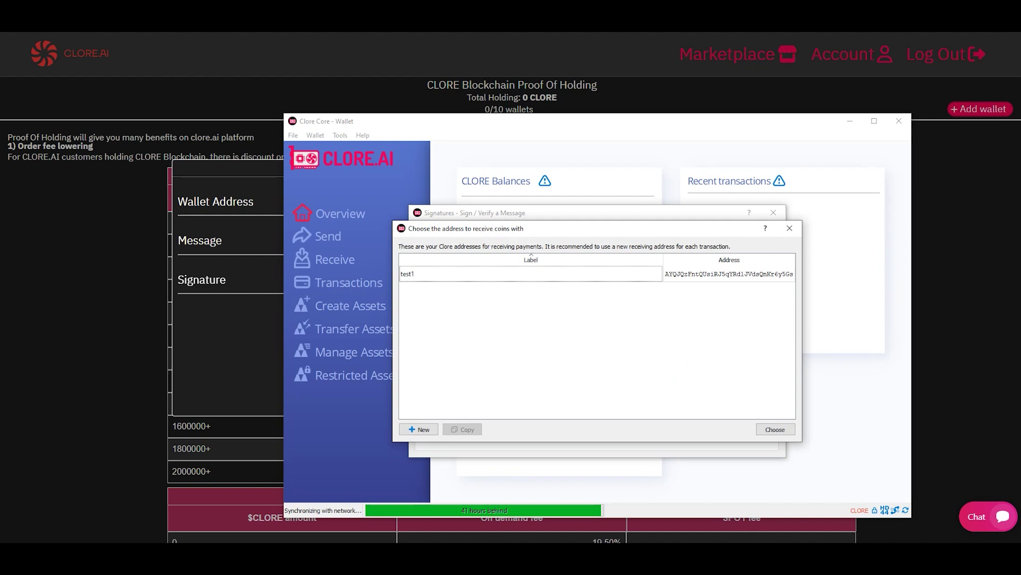
{"action": "left_click", "coordinate": [750, 274]}
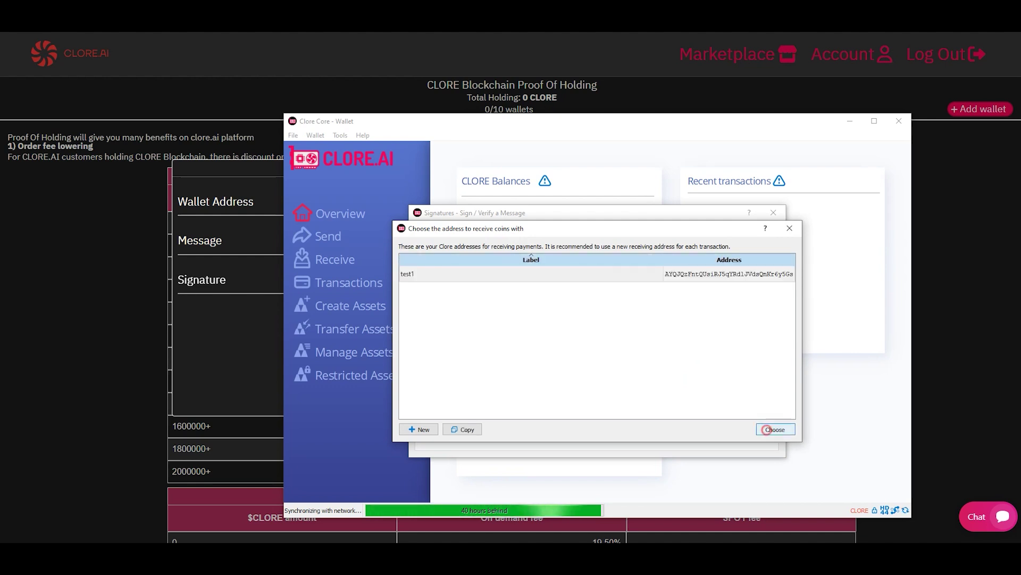
{"action": "left_click", "coordinate": [775, 429]}
{"action": "type", "text": "text"}
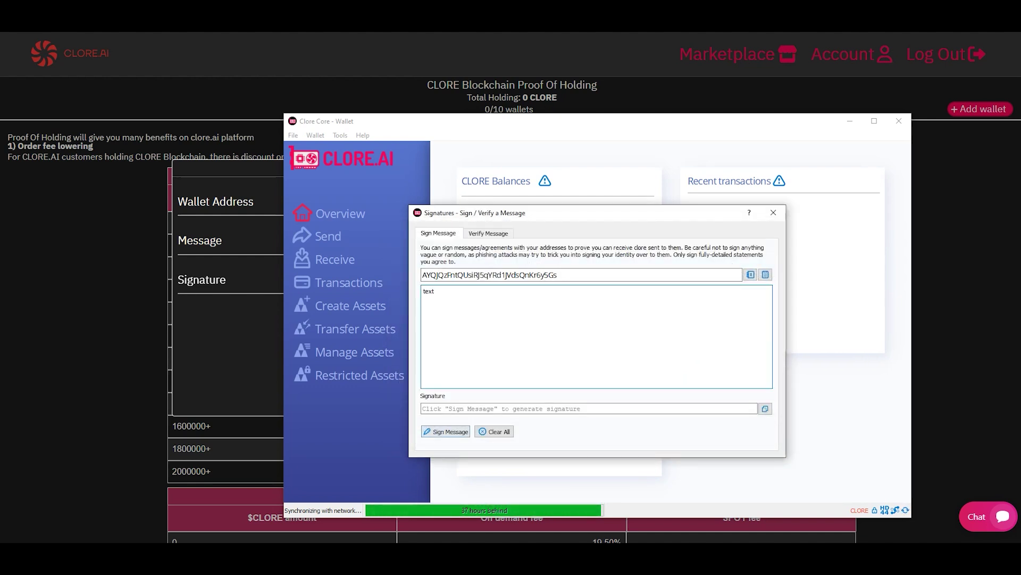
{"action": "left_click", "coordinate": [446, 432]}
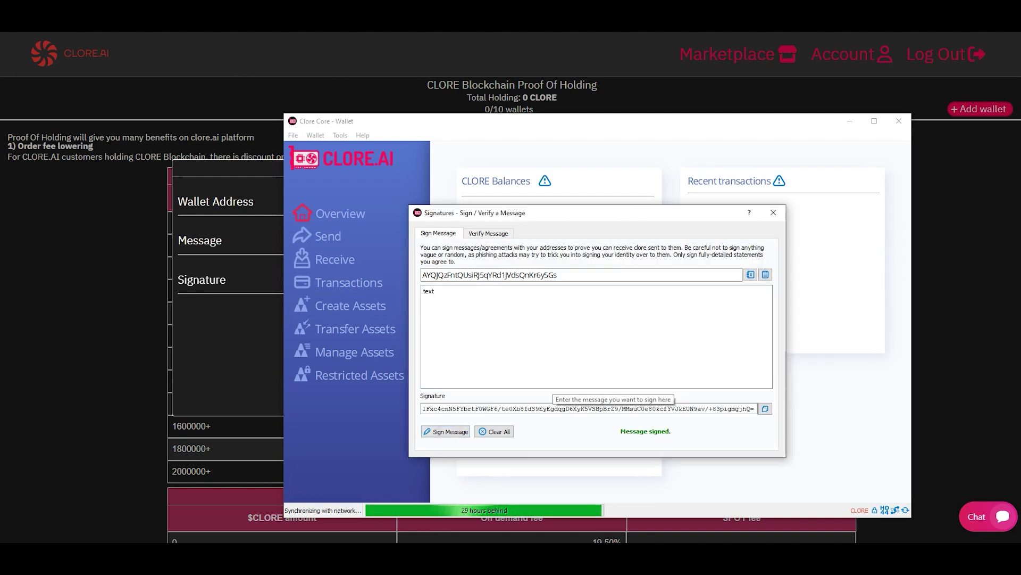
Copy the signing address from Clore Core into the Wallet Address field of Clore.ai's Add wallet form
{"action": "left_click_drag", "start_coordinate": [603, 276], "coordinate": [419, 275]}
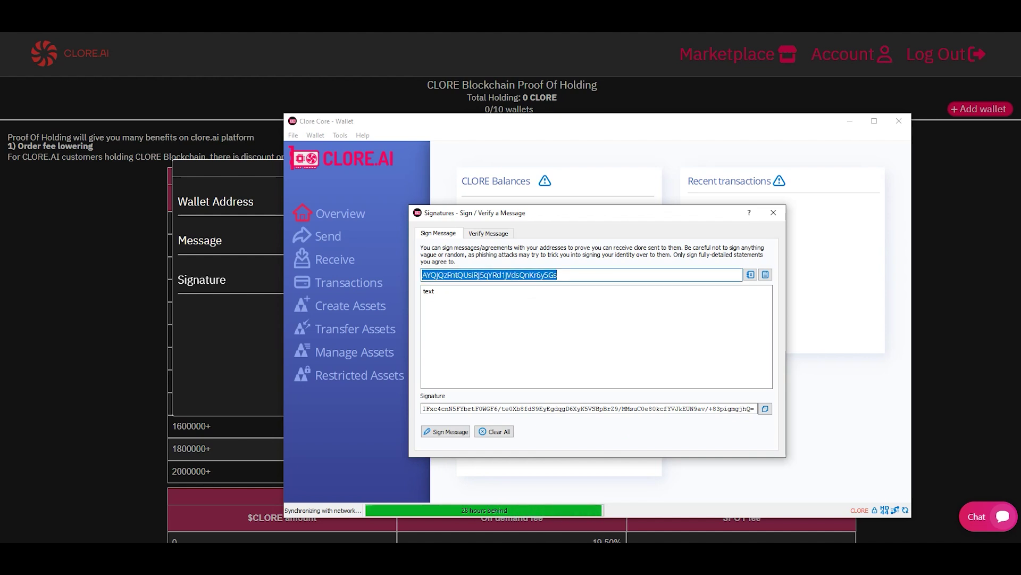
{"action": "key", "text": "ctrl+c"}
{"action": "key", "text": "alt+Tab"}
{"action": "key", "text": "ctrl+v"}
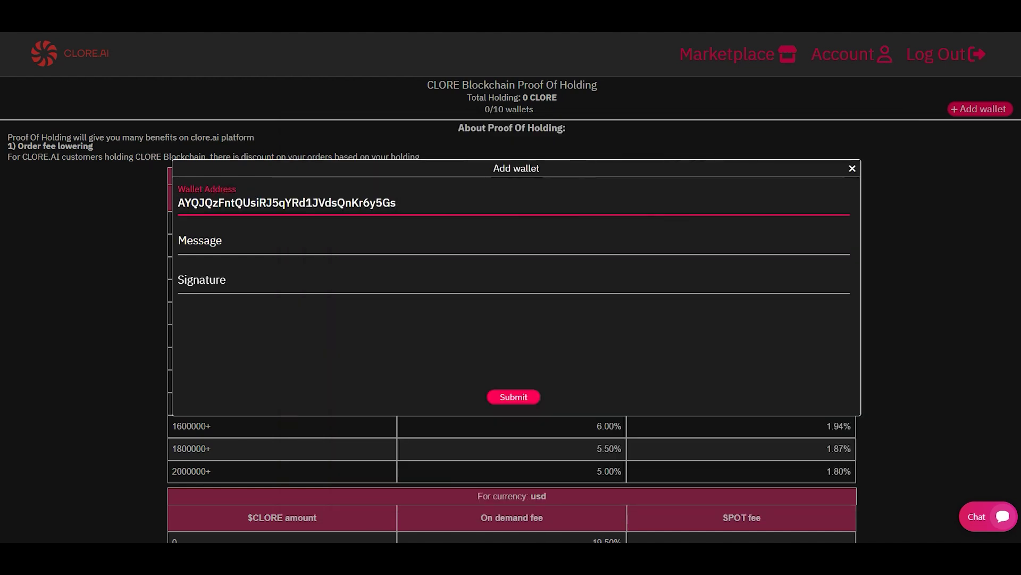
Copy the signed message "text" from Clore Core into the Message field of the Add wallet form
{"action": "key", "text": "alt+Tab"}
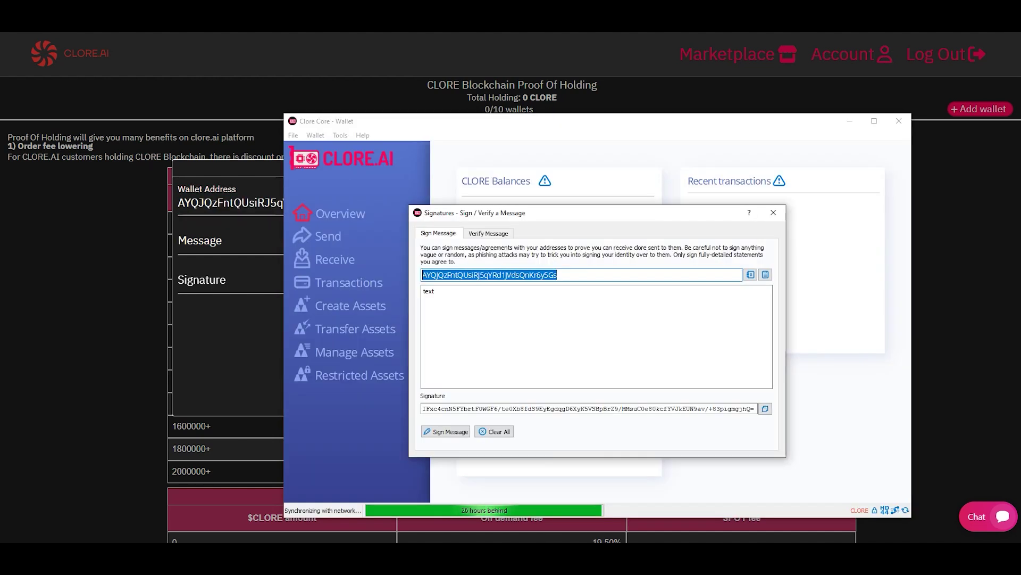
{"action": "left_click", "coordinate": [456, 302]}
{"action": "key", "text": "ctrl+a"}
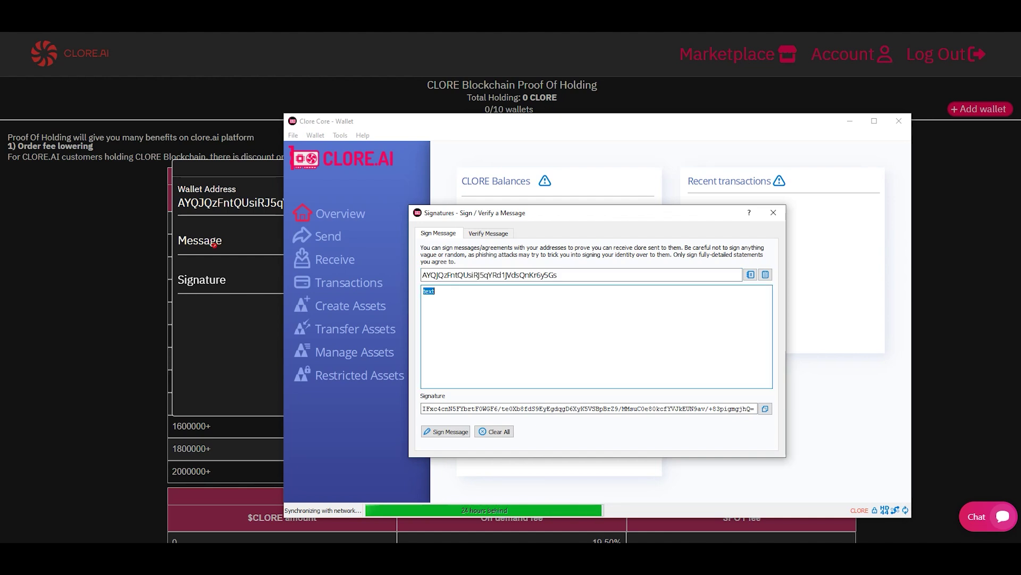
{"action": "key", "text": "ctrl+c"}
{"action": "left_click", "coordinate": [214, 244]}
{"action": "key", "text": "ctrl+v"}
Copy the generated signature from Clore Core into the Signature field and submit the Add wallet form
{"action": "key", "text": "alt+Tab"}
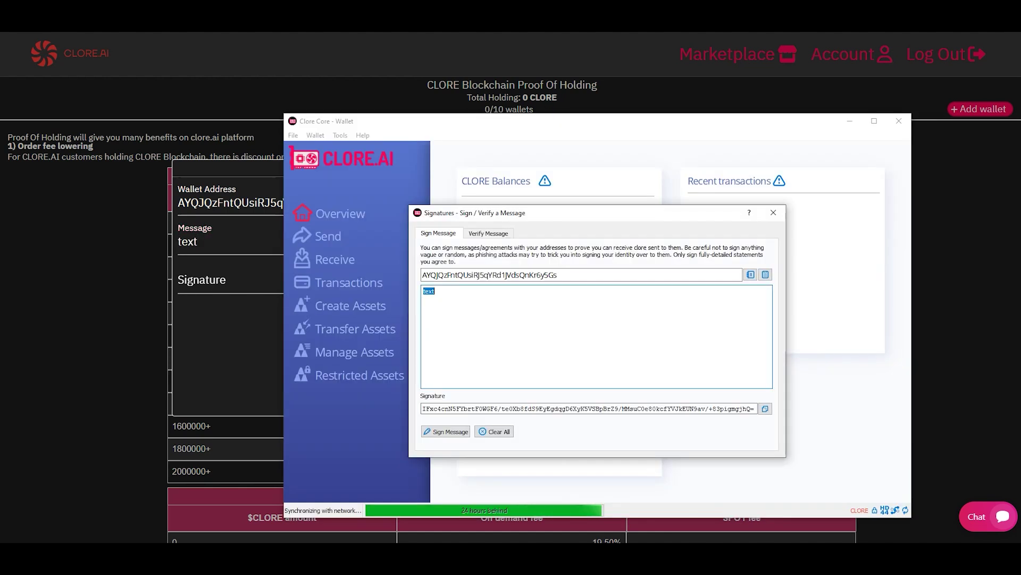
{"action": "left_click", "coordinate": [494, 407]}
{"action": "left_click", "coordinate": [765, 408]}
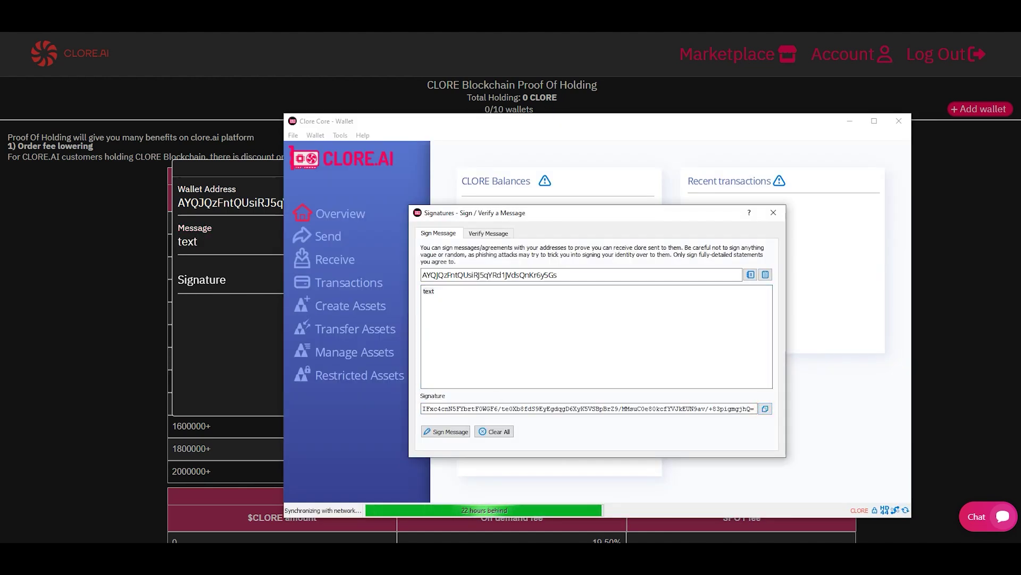
{"action": "left_click", "coordinate": [236, 281]}
{"action": "key", "text": "ctrl+v"}
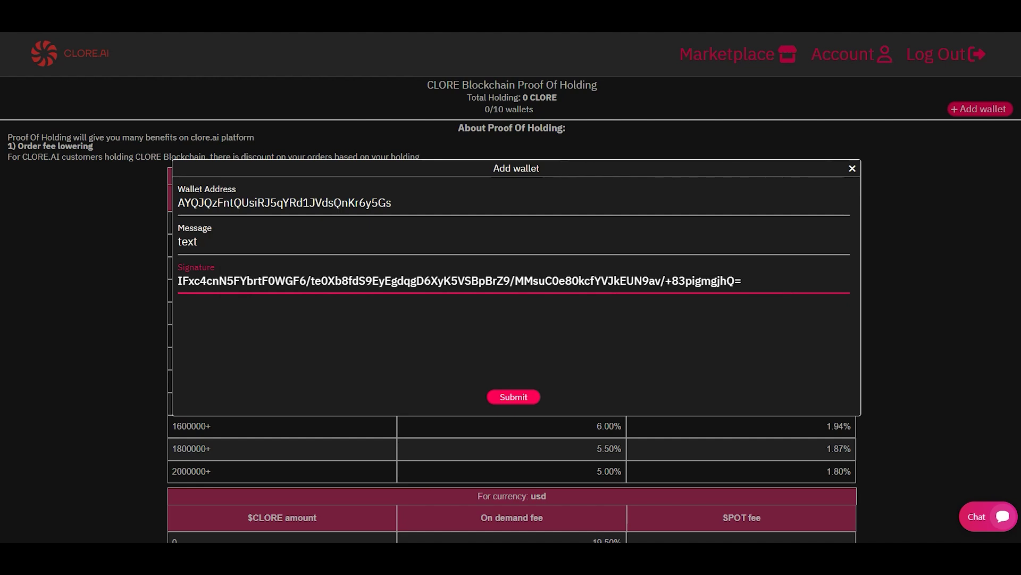
{"action": "left_click", "coordinate": [513, 396]}
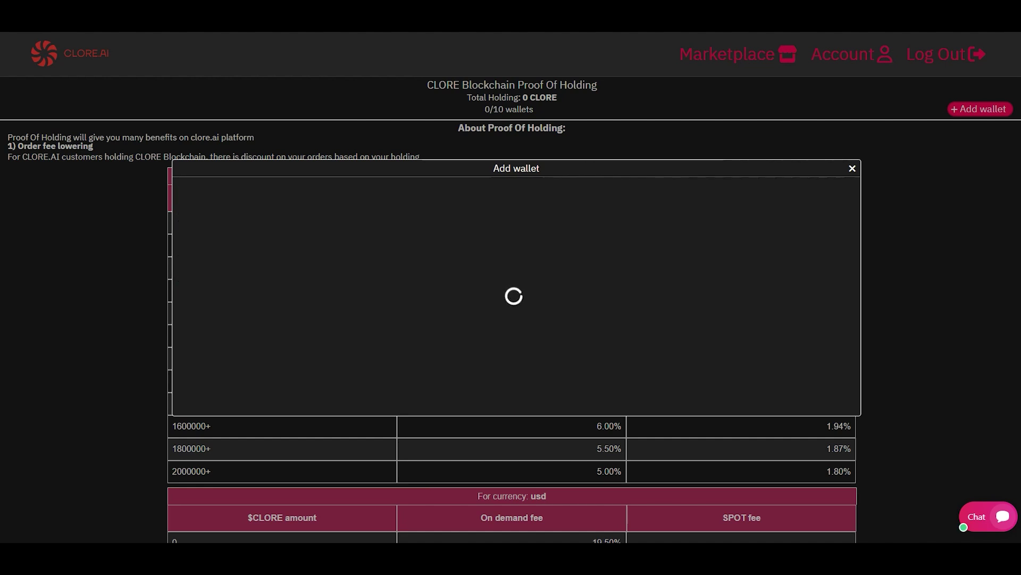